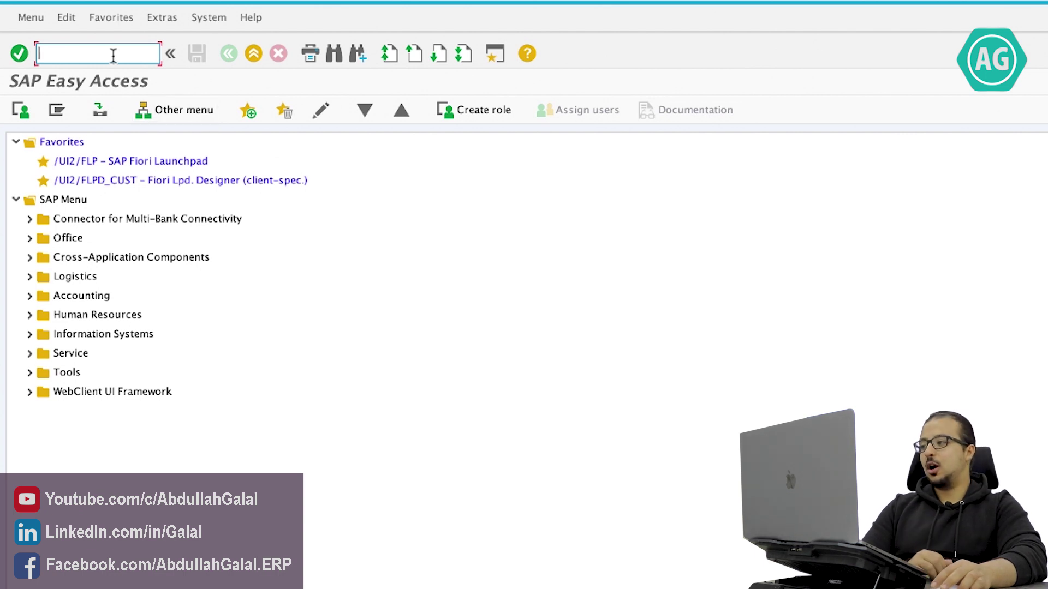
Step: Run transaction MIRO to enter an incoming invoice for company code AG01
text(MIRO)
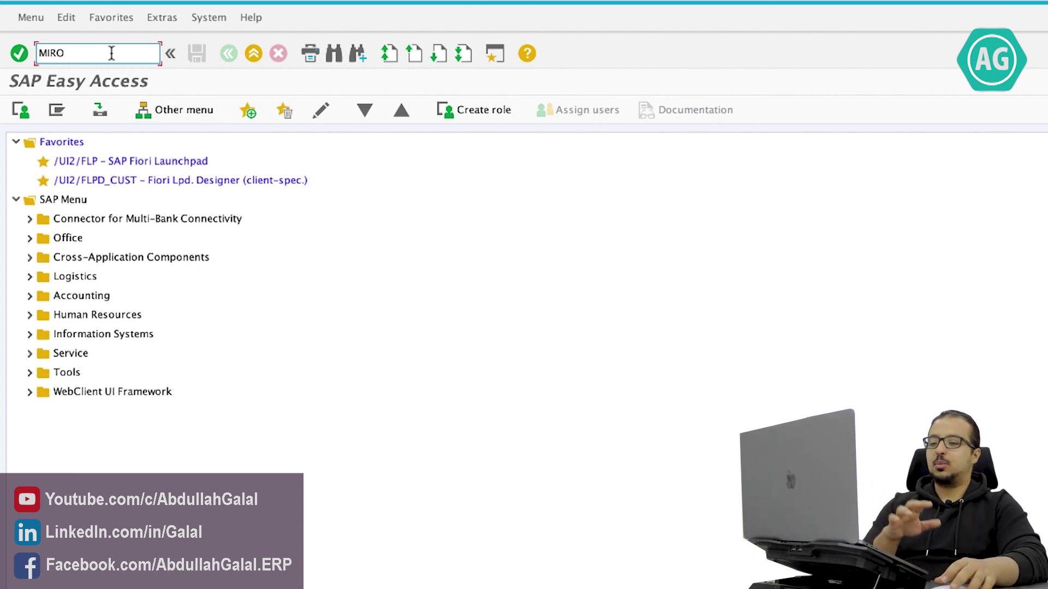
key(Return)
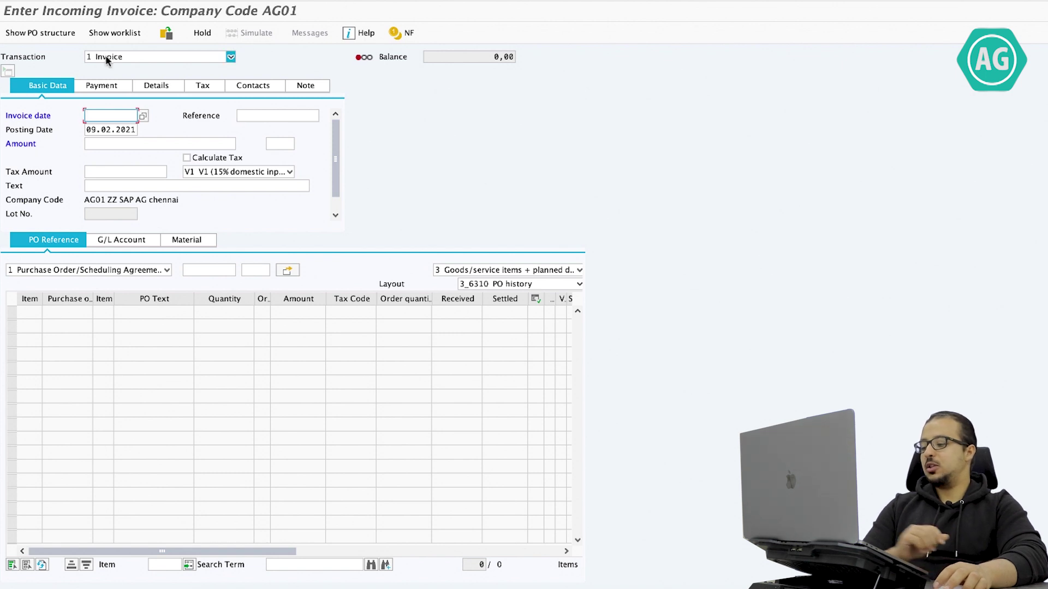
Step: Default the invoice date to 09.02.2021, the same as the posting date
key(Return)
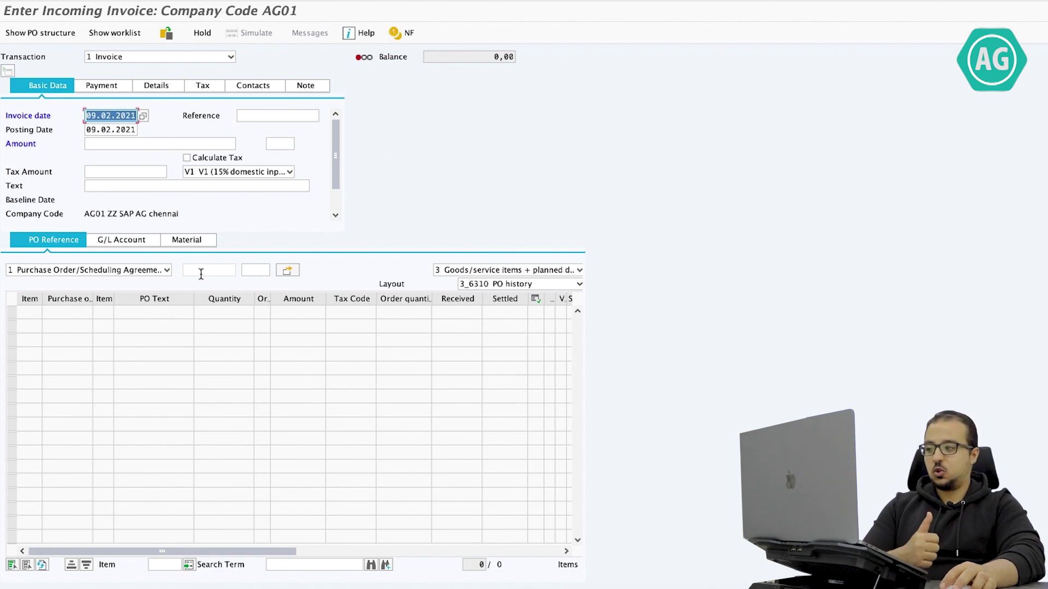
click(287, 270)
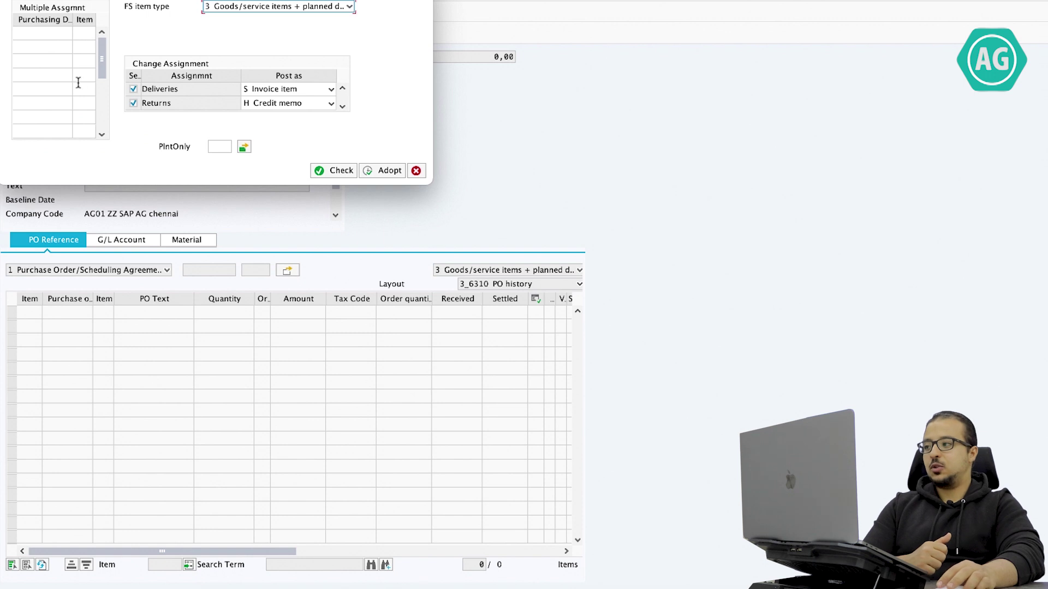
click(52, 34)
click(50, 46)
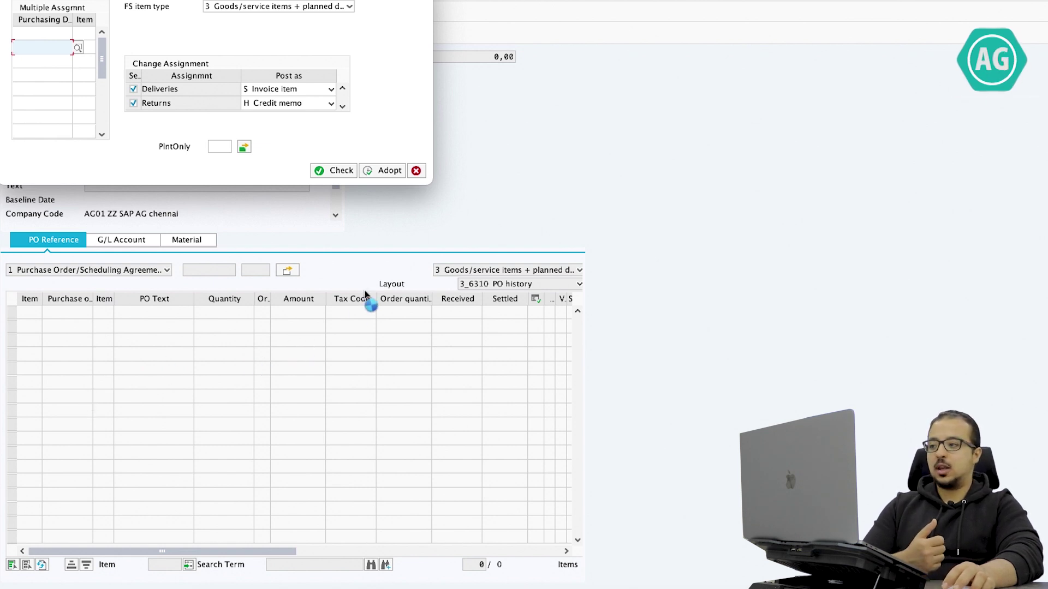
click(417, 170)
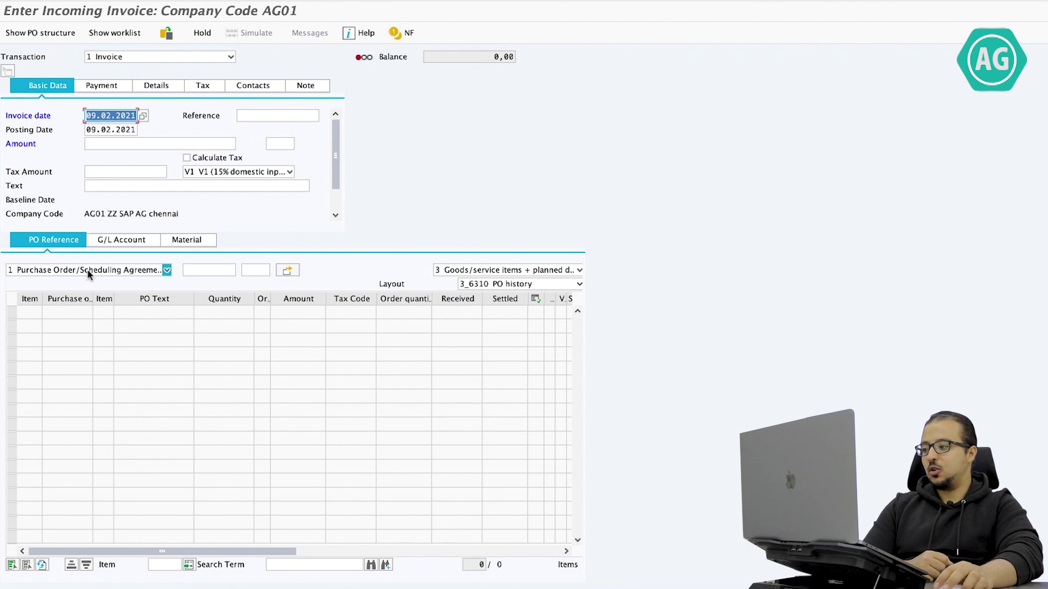
Step: Switch the invoice reference to supplier and enter supplier AG01
click(166, 271)
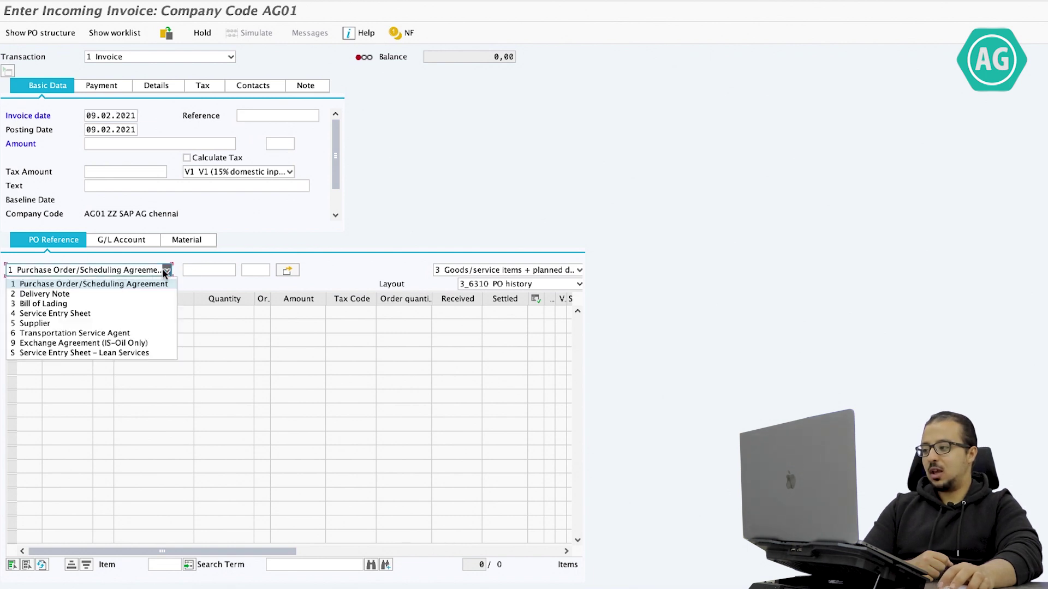
click(87, 323)
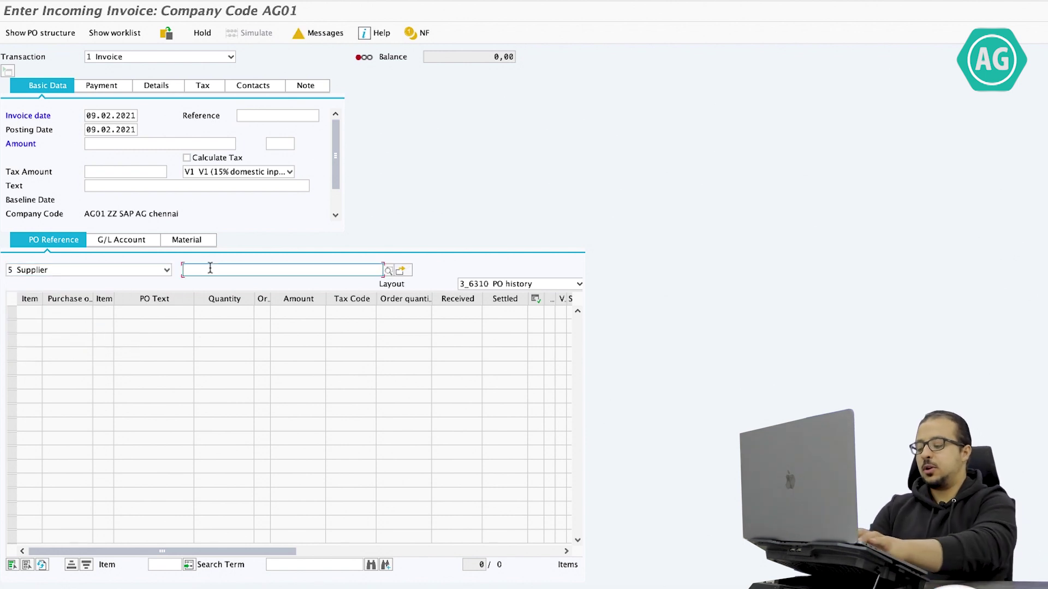
text(AG01)
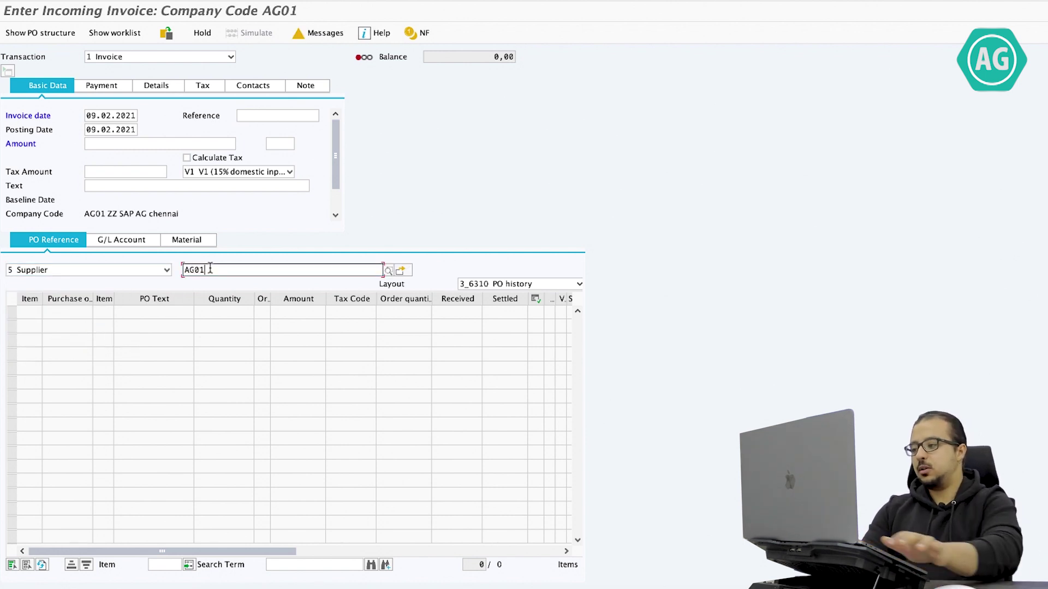
key(Return)
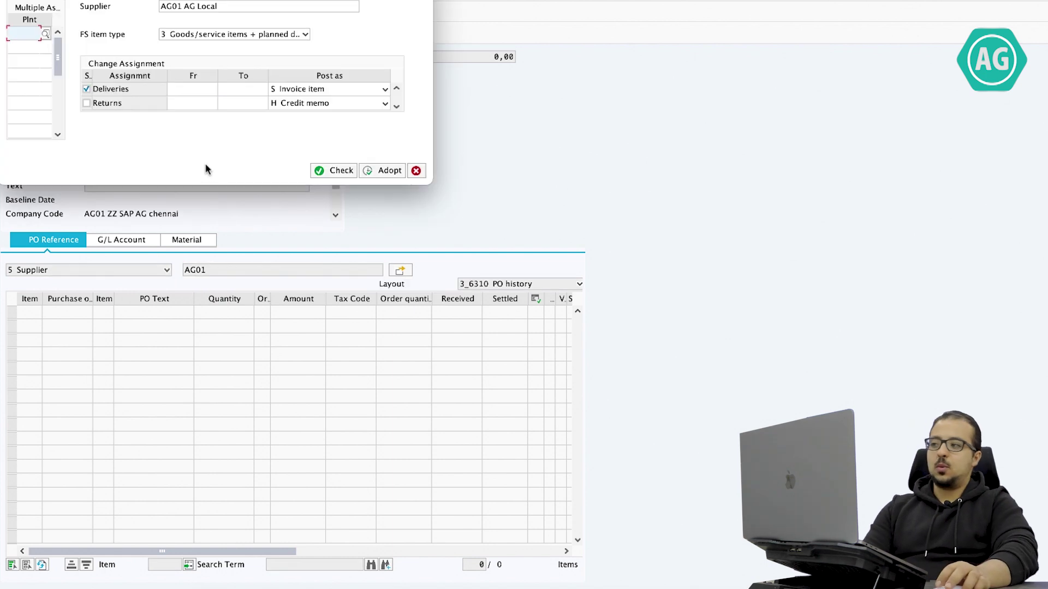
Step: Include goods/service items plus planned delivery costs, restrict to plant AG10, and adopt the items
click(222, 34)
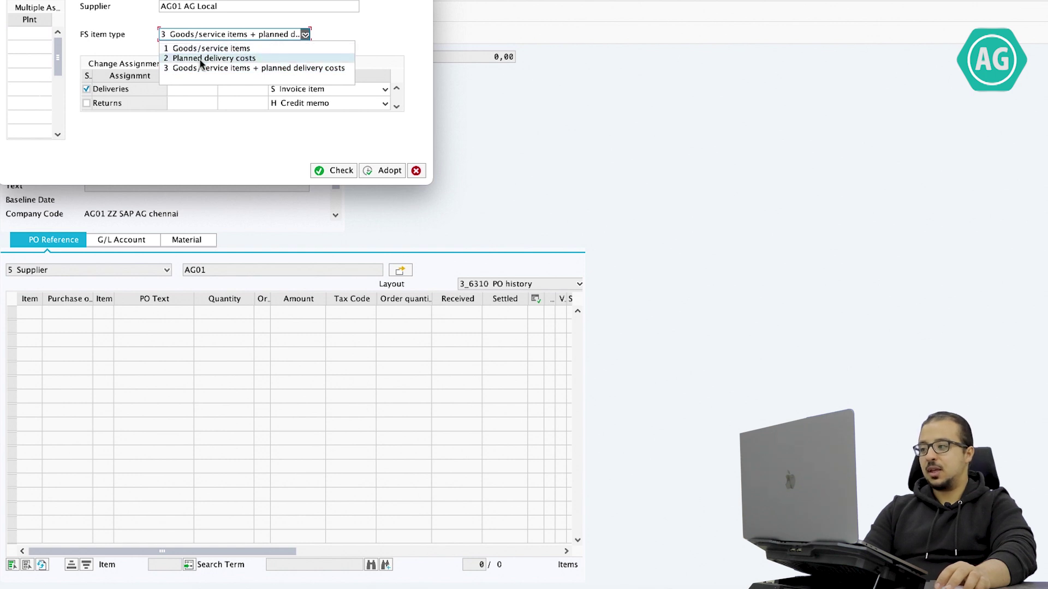
click(237, 68)
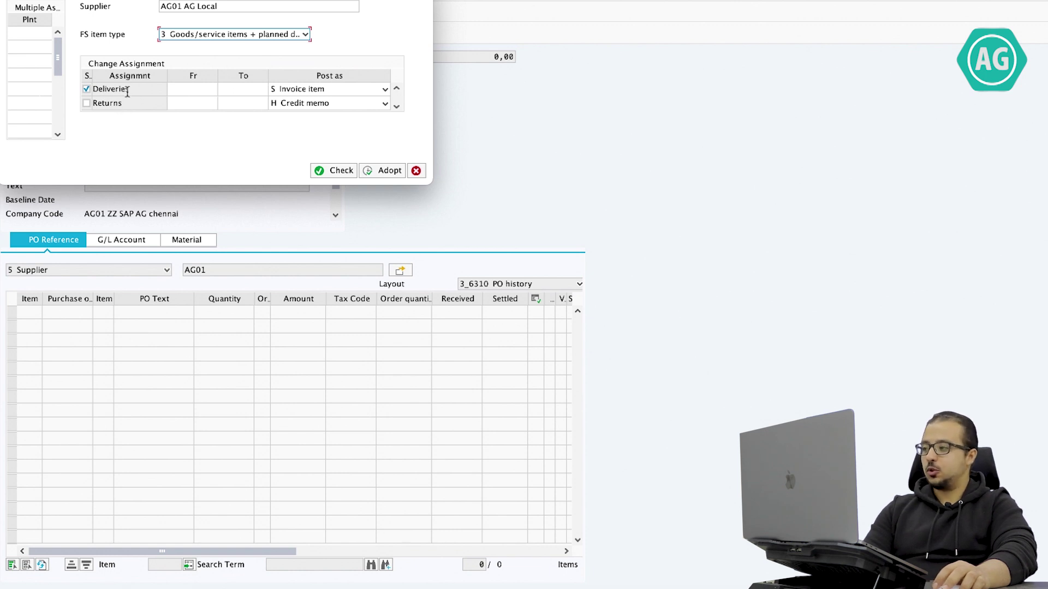
click(87, 103)
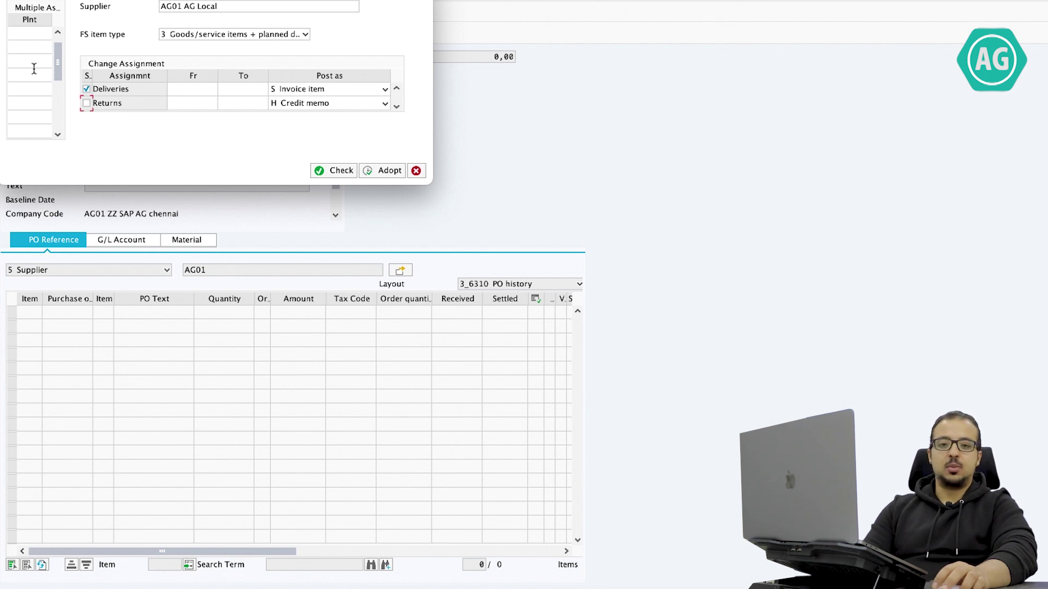
scroll(34, 71, up, 1)
scroll(34, 73, down, 1)
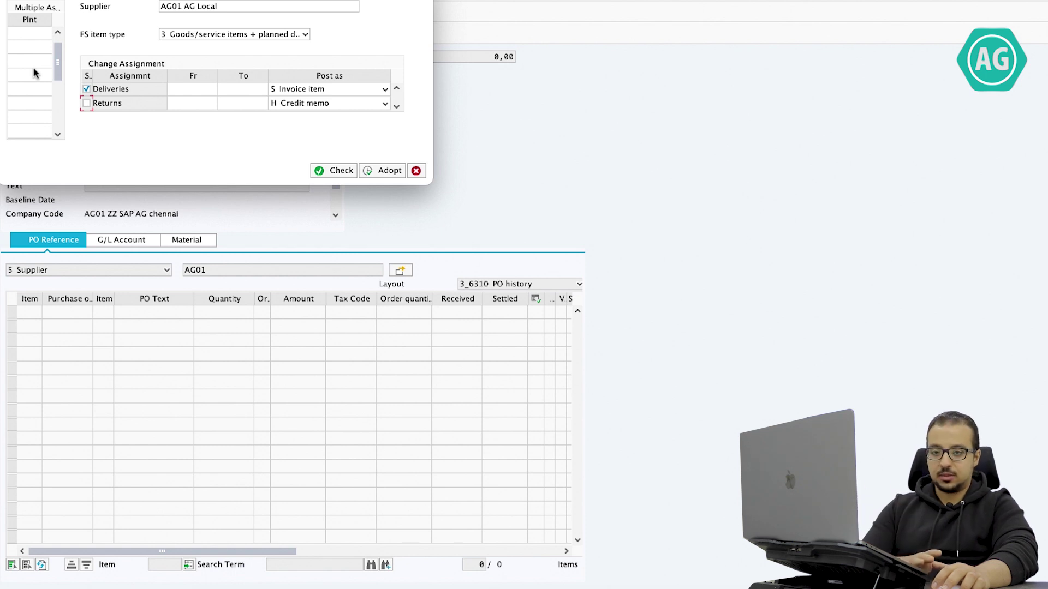
scroll(41, 57, up, 1)
click(28, 34)
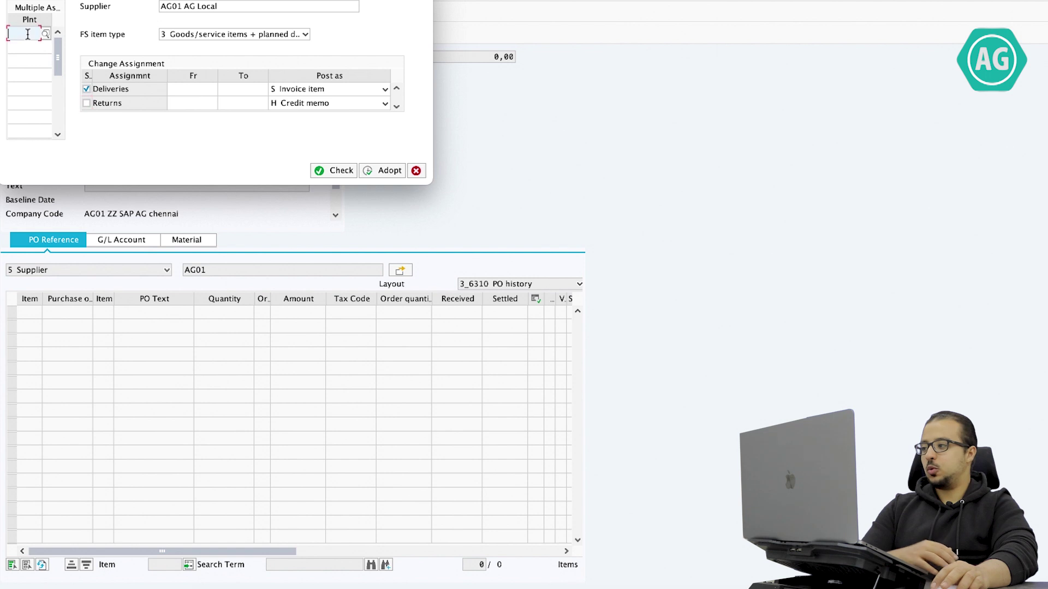
text(Ag1)
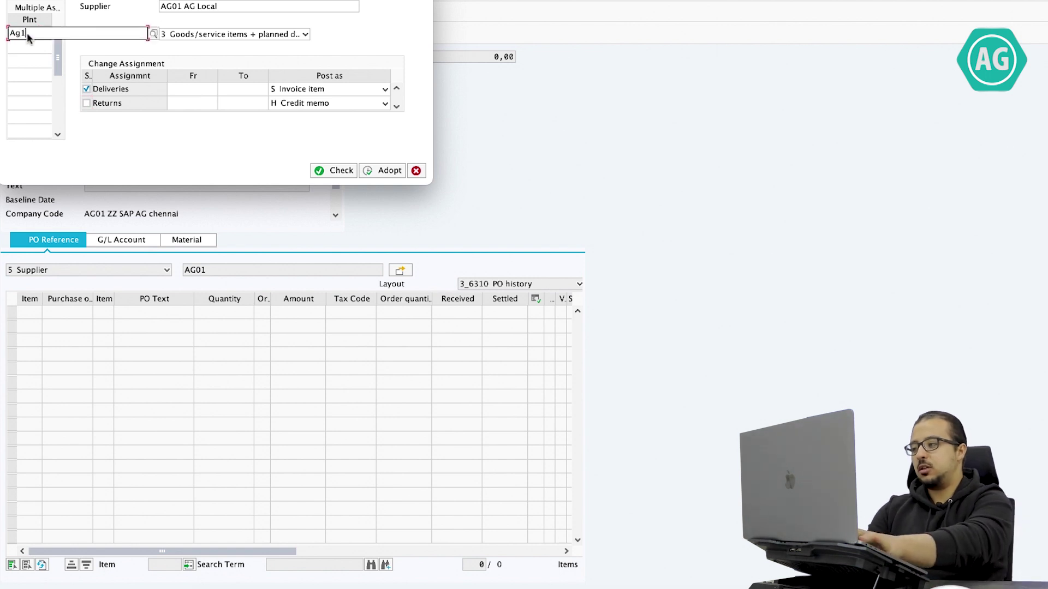
text(0)
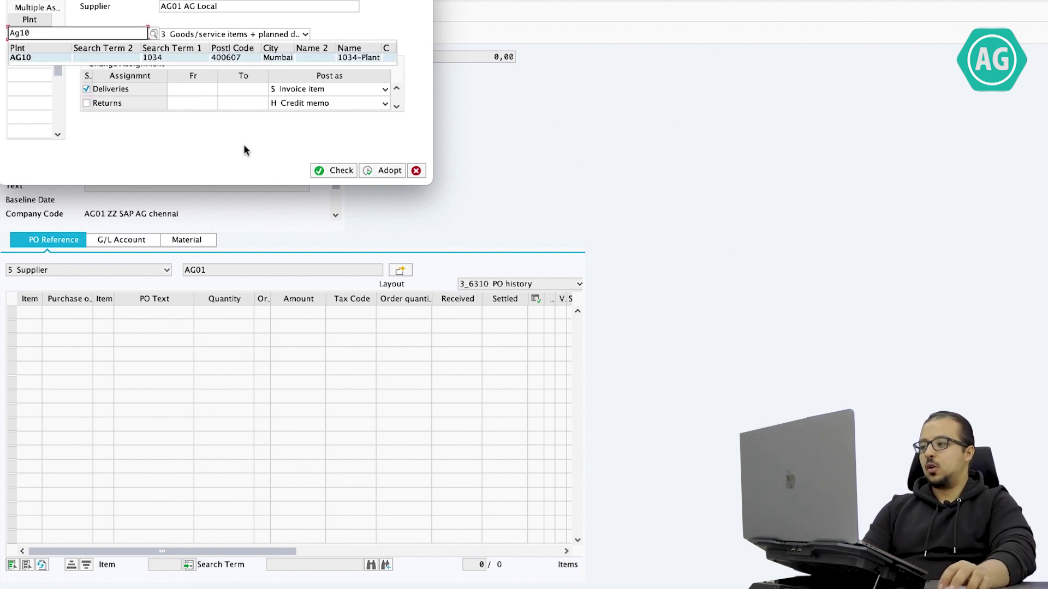
click(385, 170)
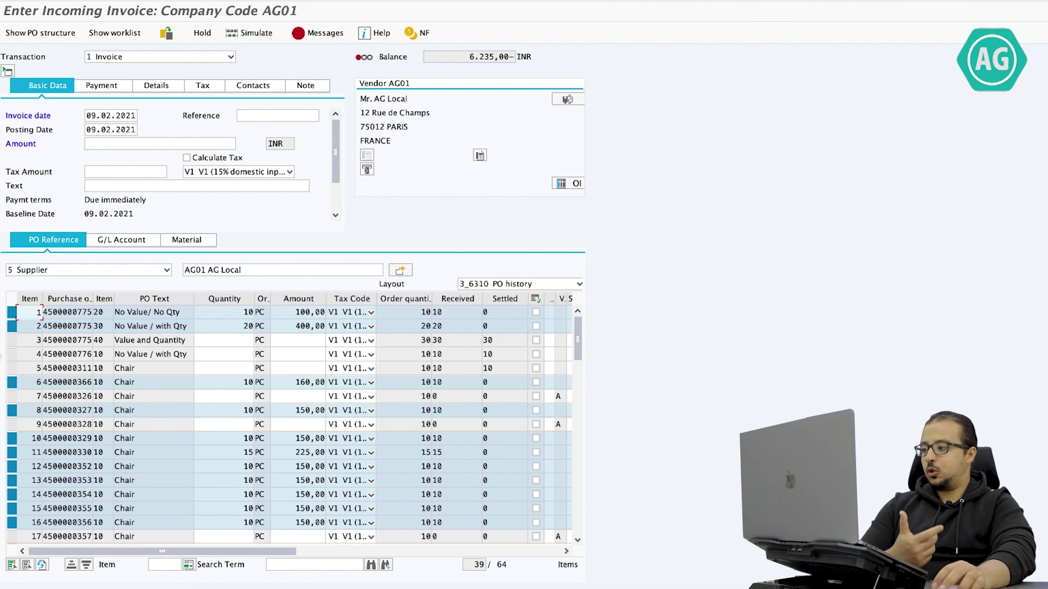
click(12, 341)
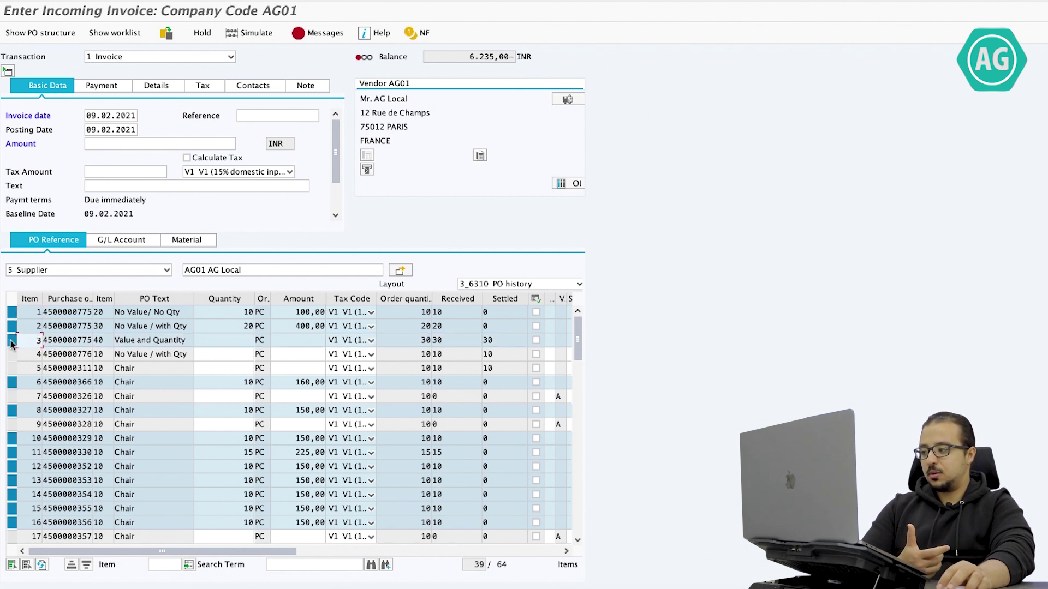
click(12, 341)
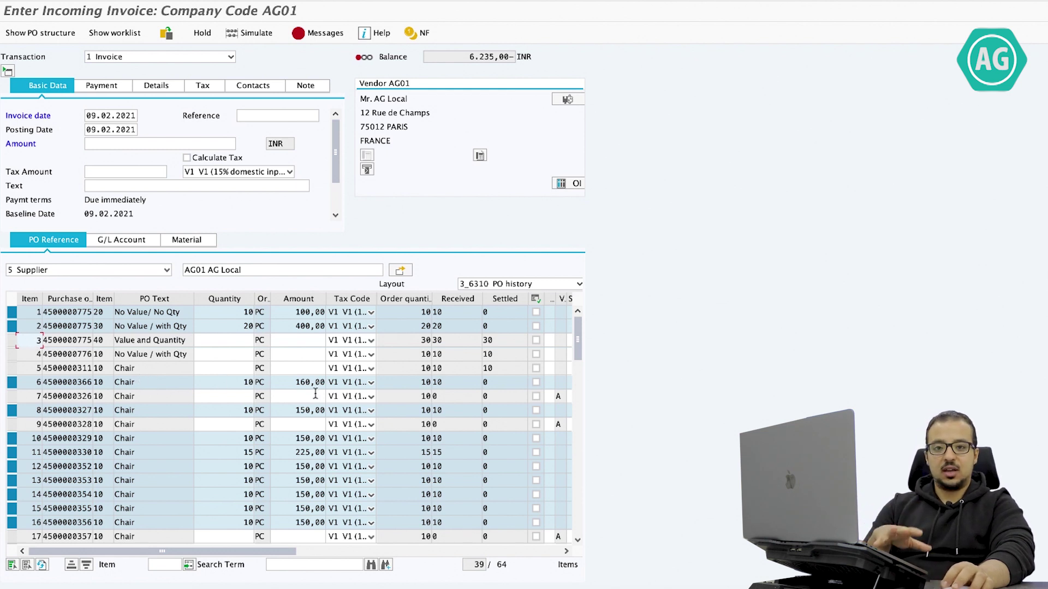
scroll(304, 396, down, 1)
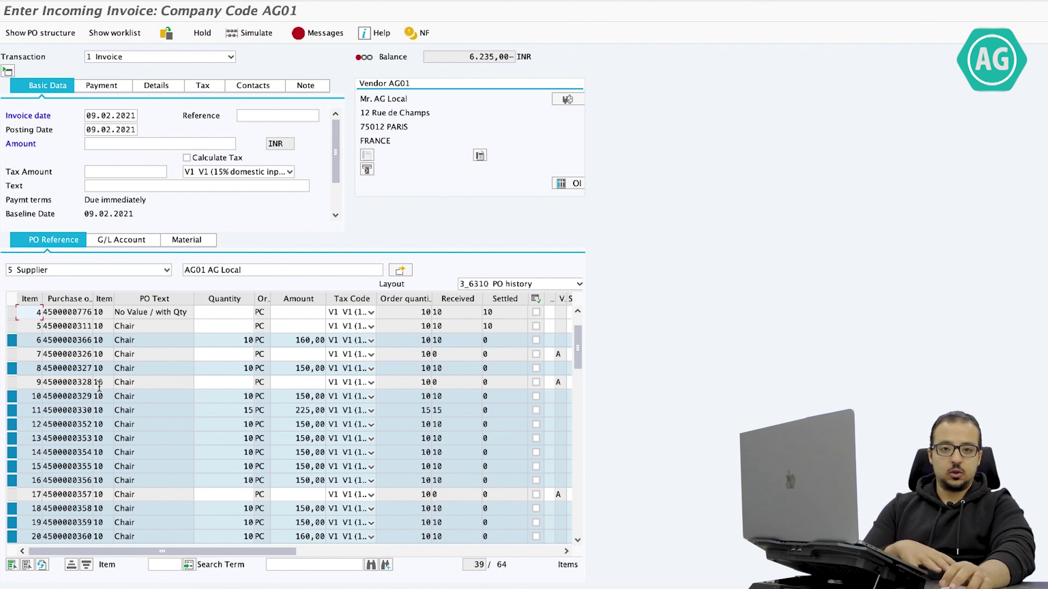
Step: Select only PO items 2, 6, 12 and 20 (balance 870,00- INR) and delete the unselected items
click(26, 566)
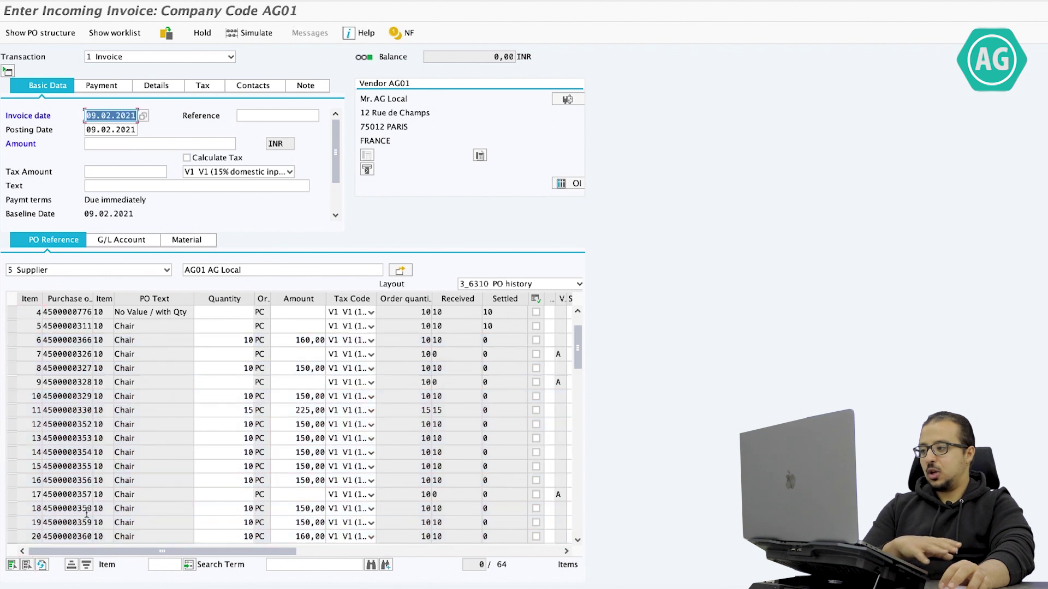
scroll(203, 459, up, 2)
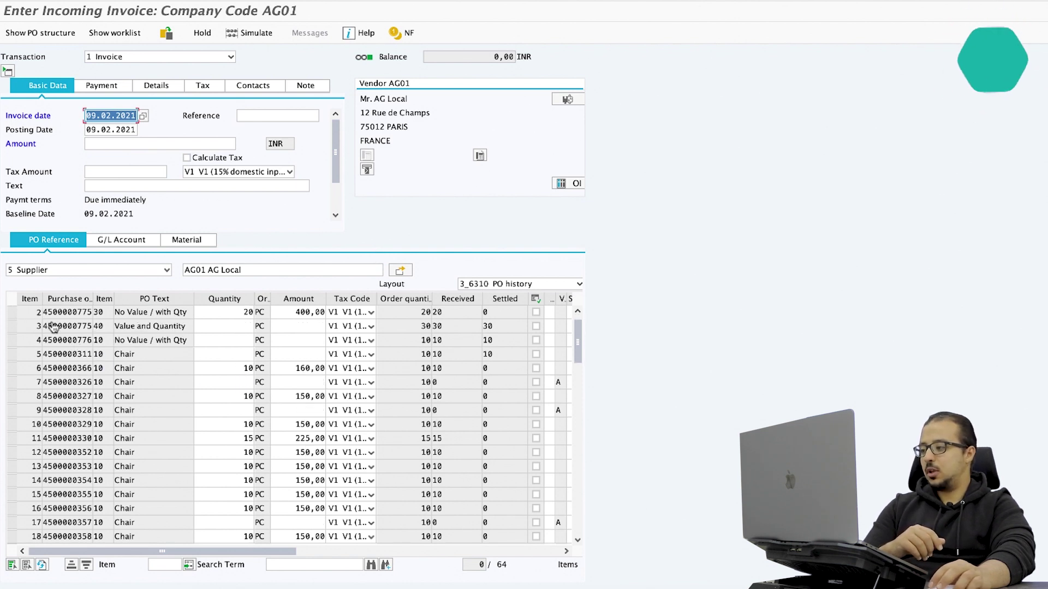
click(12, 312)
click(12, 368)
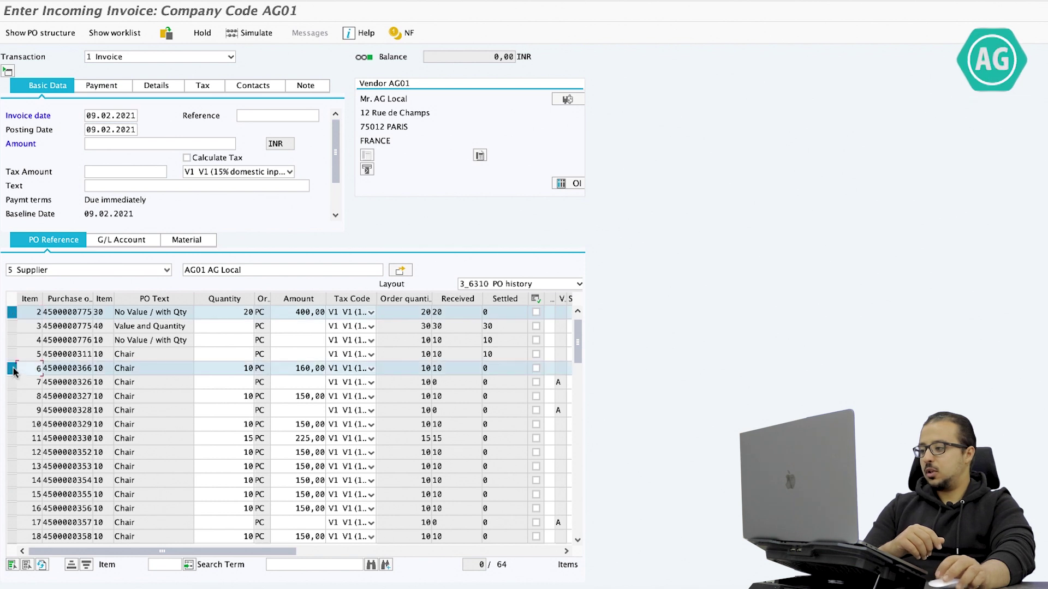
key(Return)
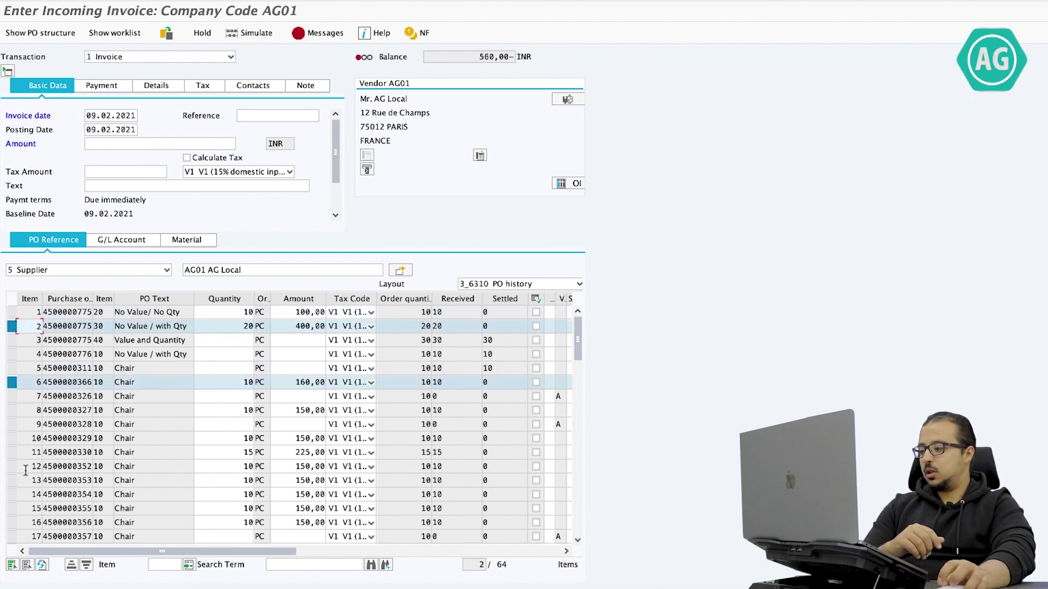
click(15, 466)
key(Return)
scroll(24, 471, down, 5)
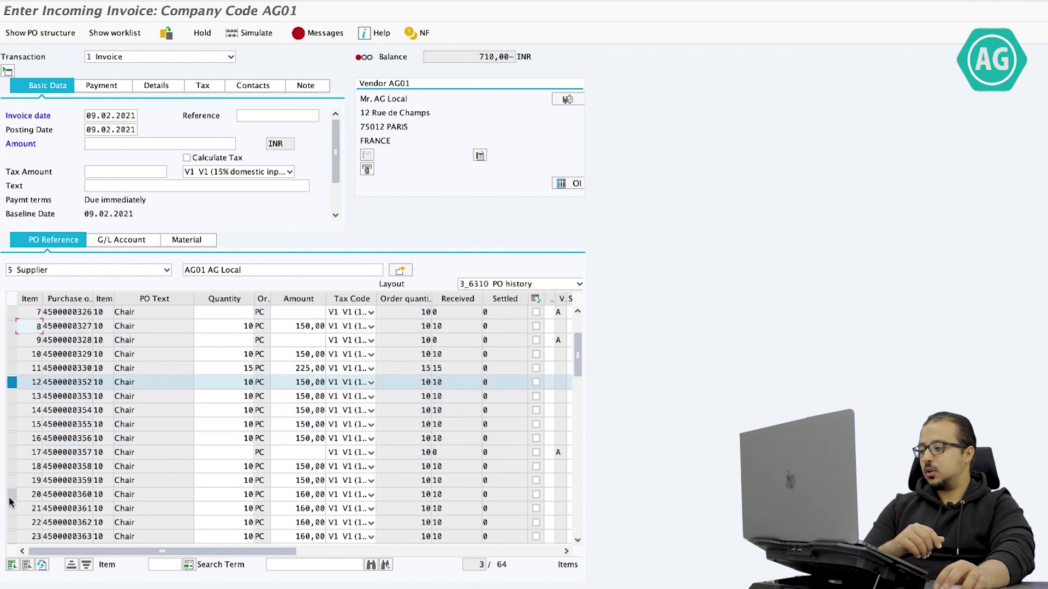
click(12, 495)
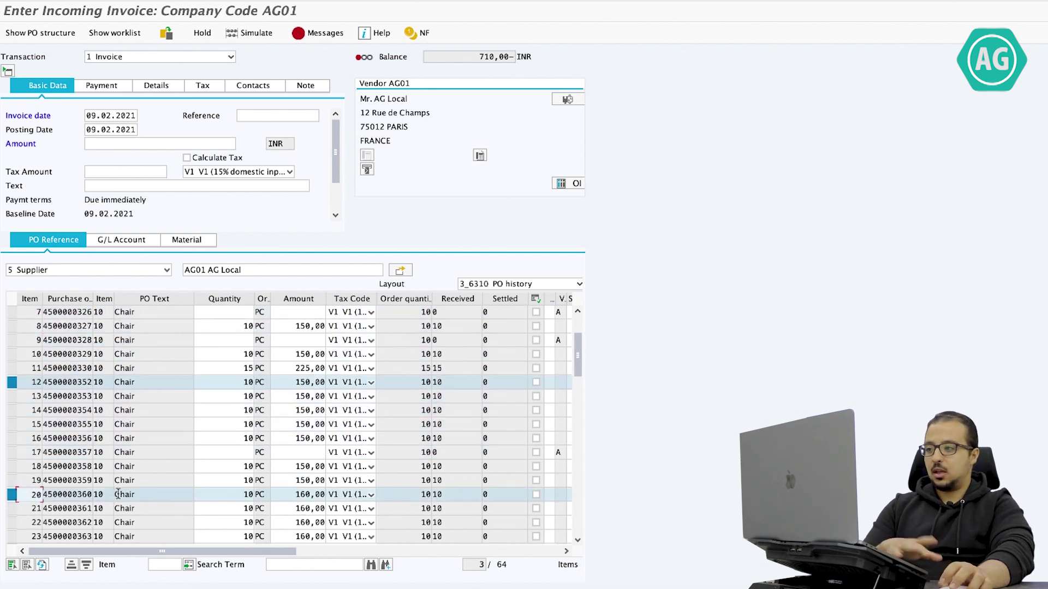
key(Return)
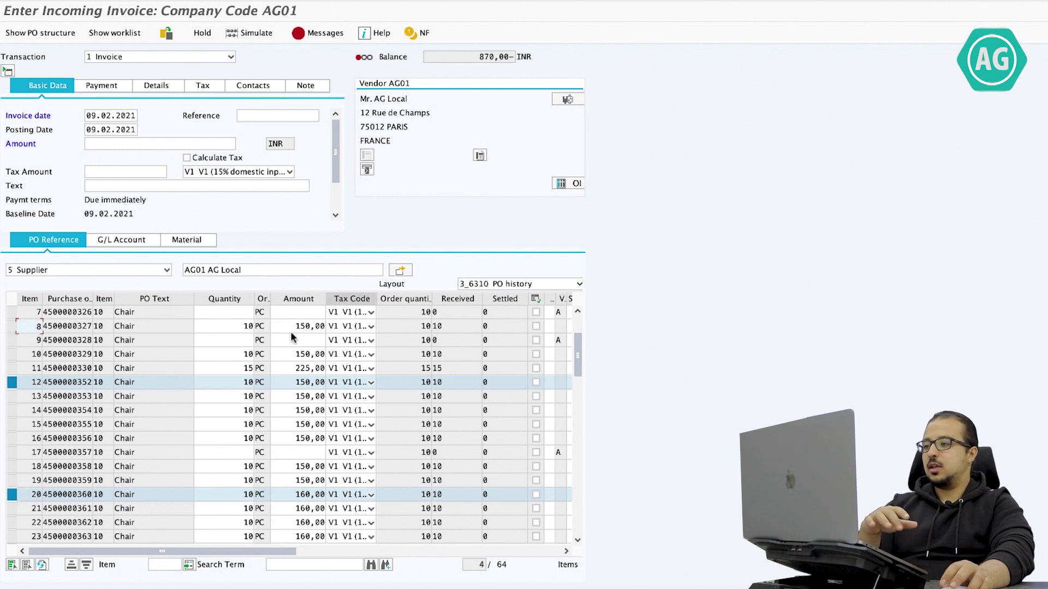
drag(479, 56, 519, 57)
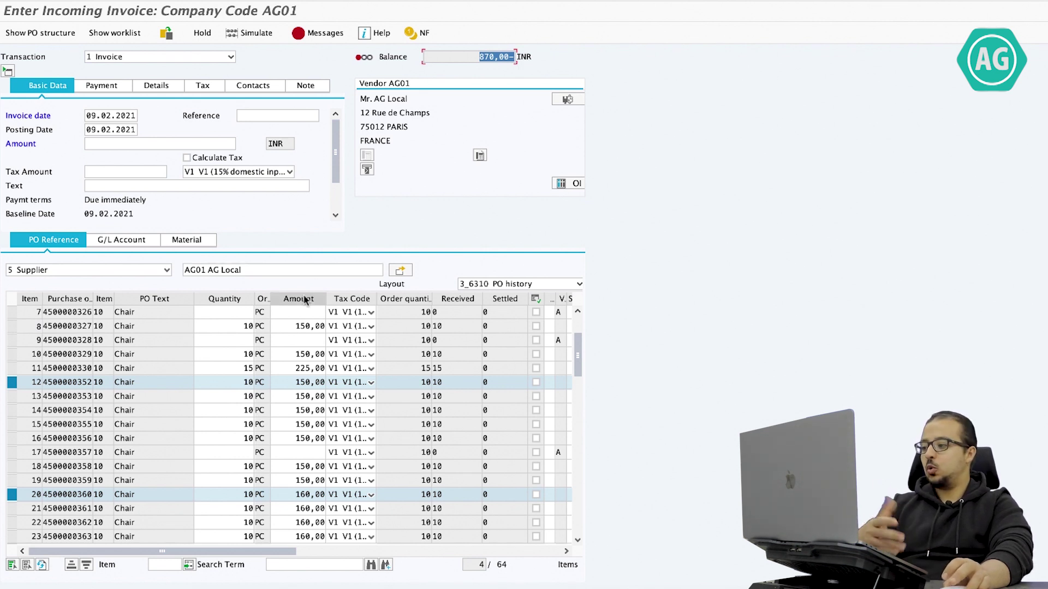
click(42, 566)
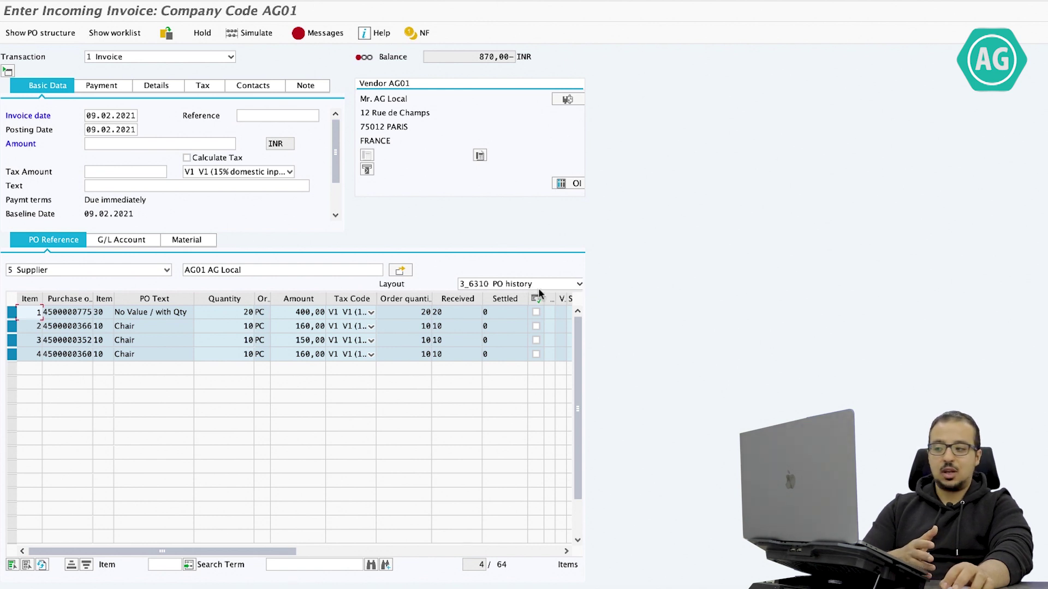
click(579, 284)
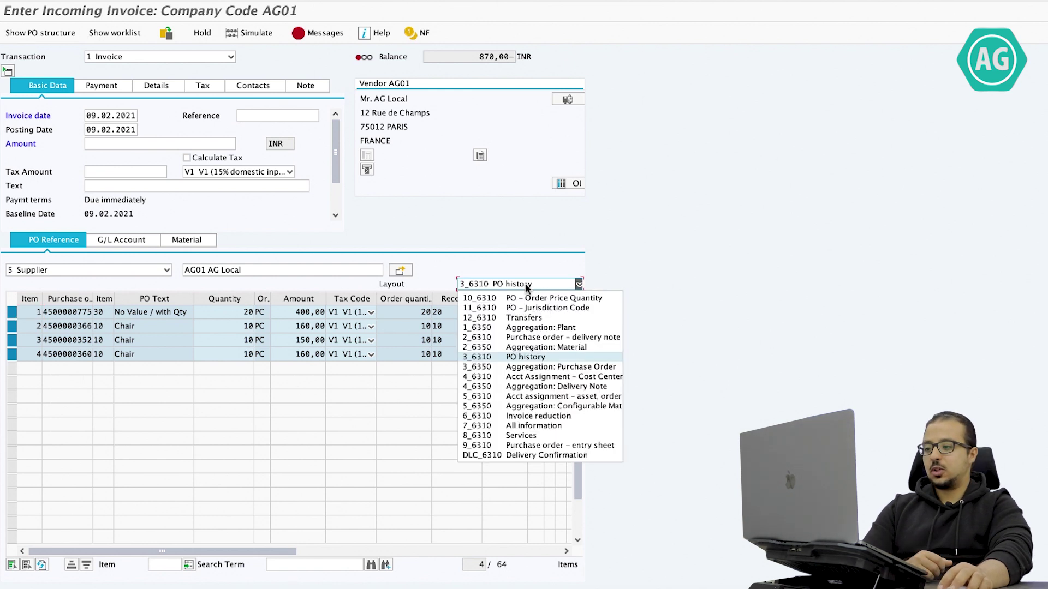
click(523, 429)
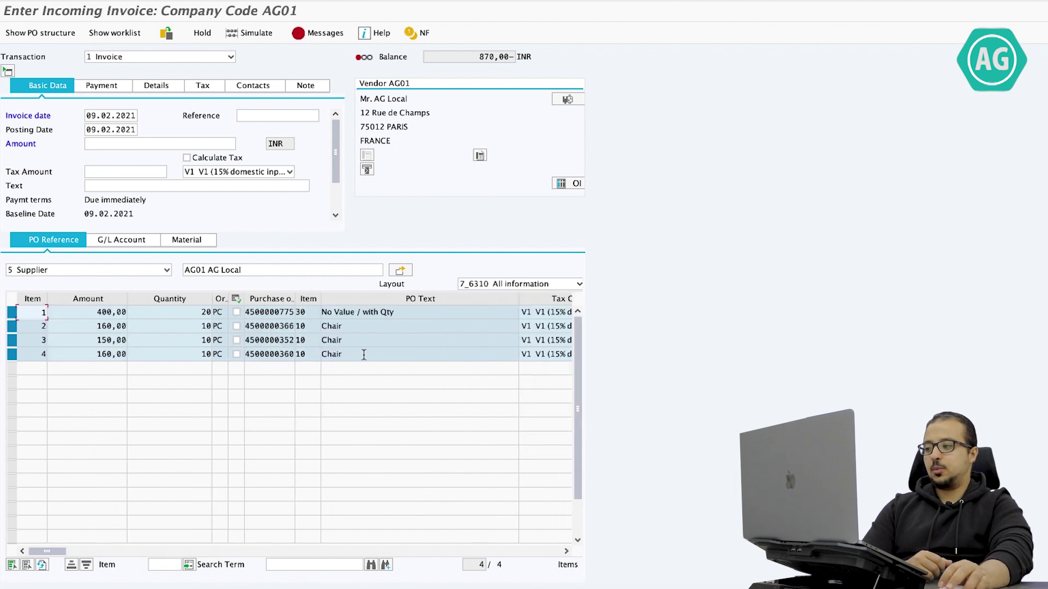
click(533, 287)
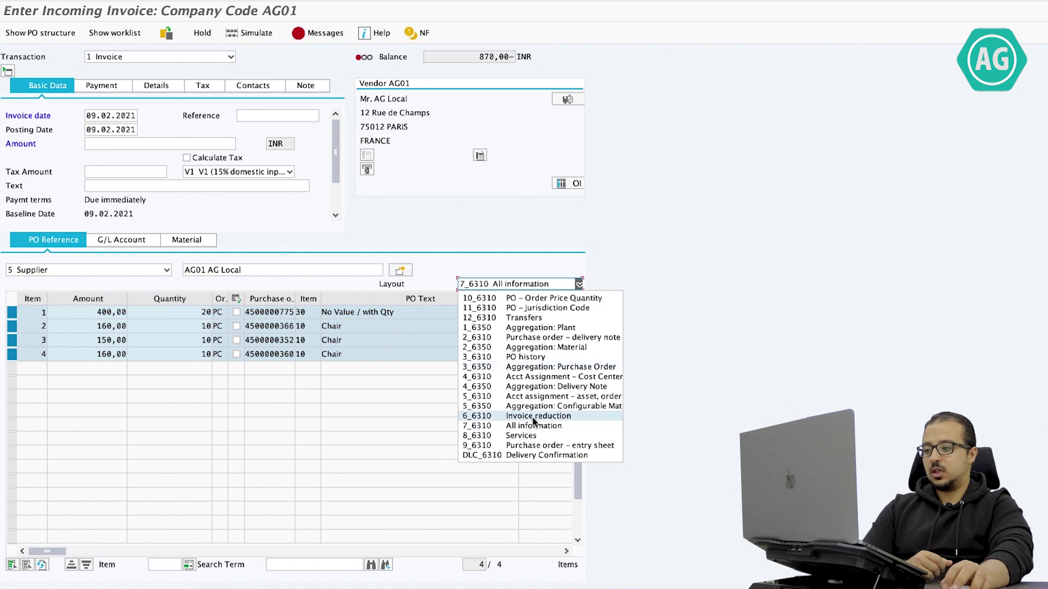
click(530, 358)
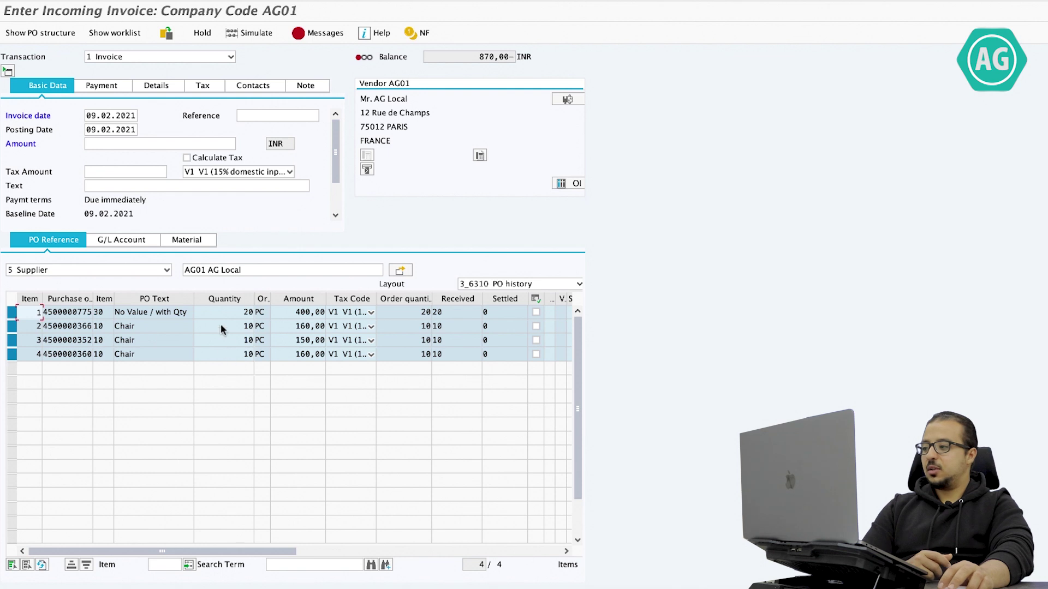
click(132, 145)
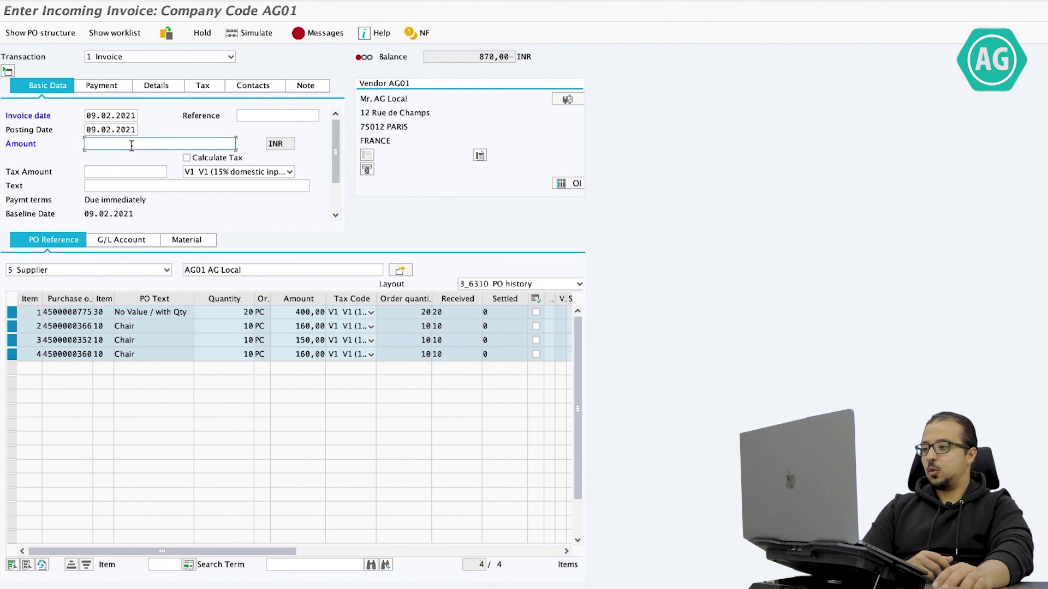
Step: Enter 870 as the invoice amount to zero the balance, then review the payment details
text(87)
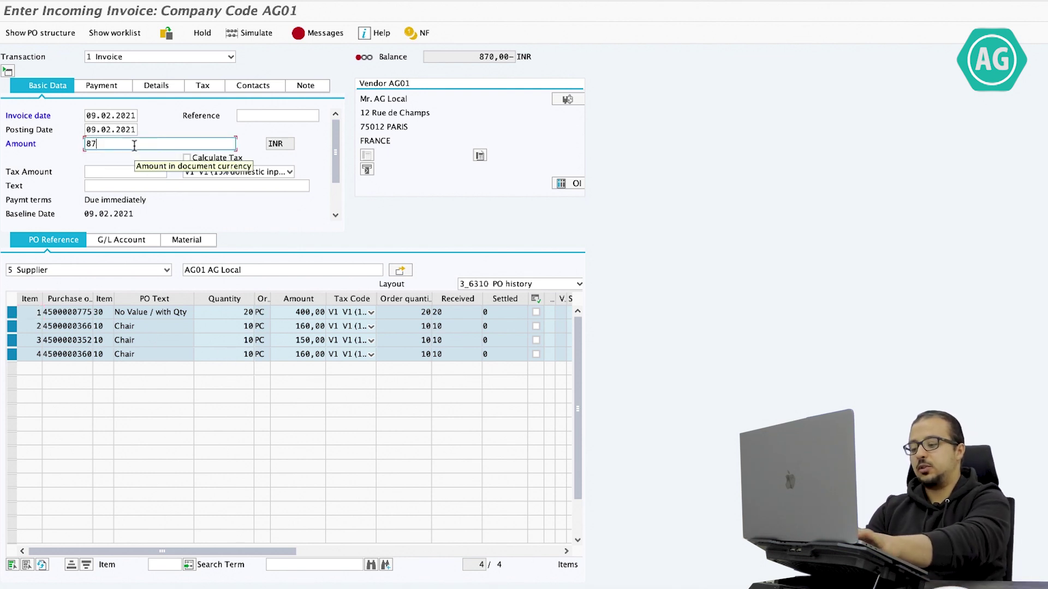
text(0)
key(Return)
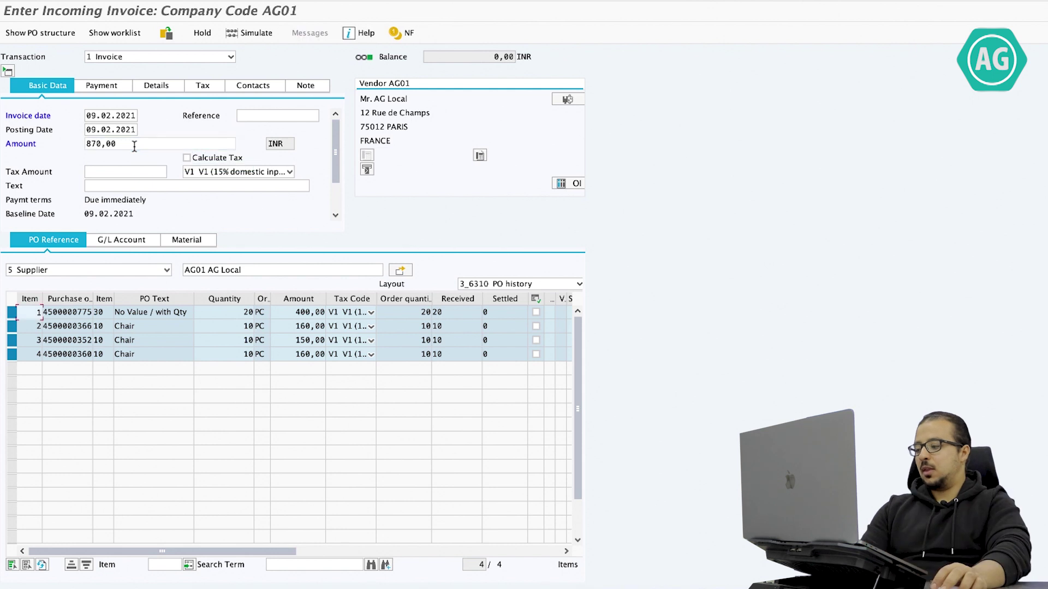
click(109, 85)
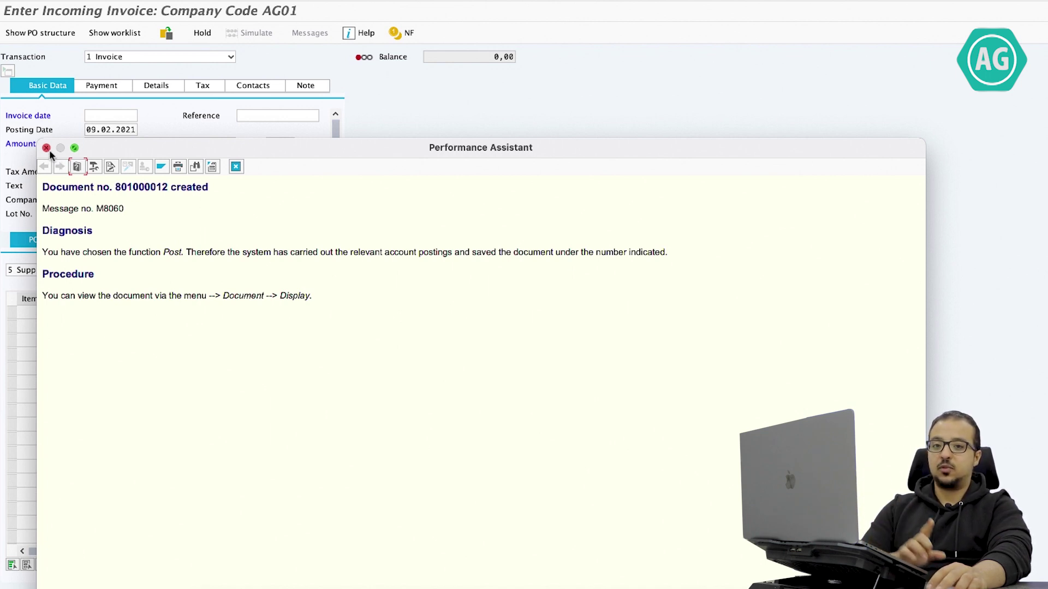
Step: Exit to SAP Easy Access and launch the Fiori Launchpad with /n/UI2/FLP
key(ctrl+Left)
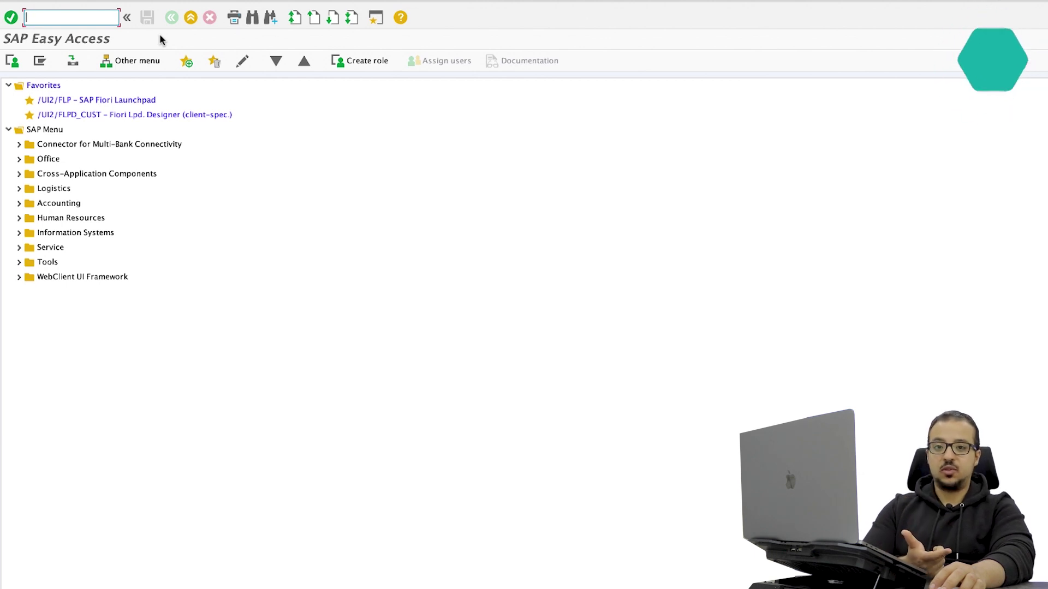
text(/)
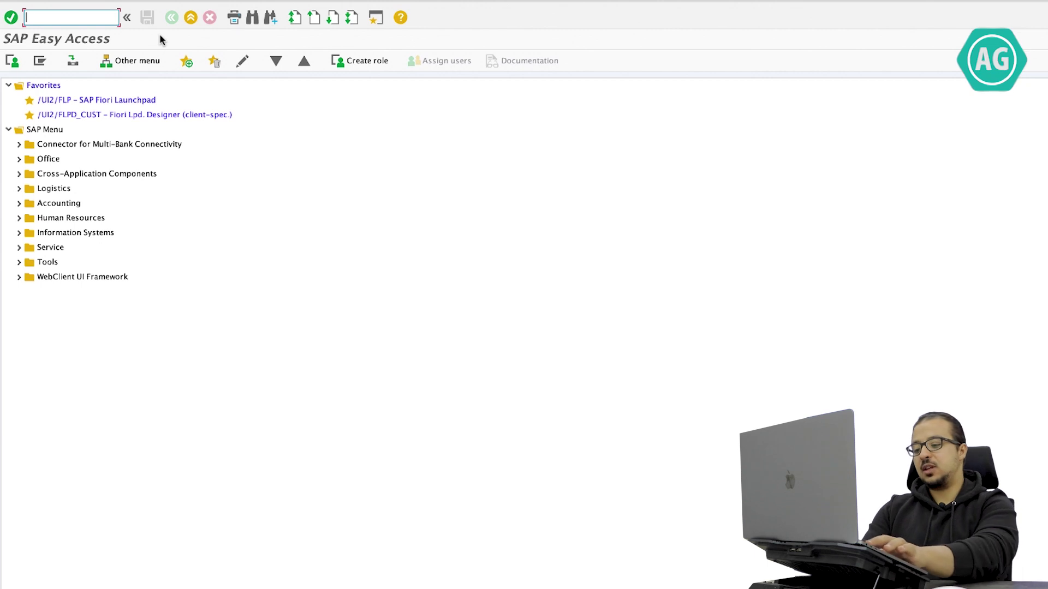
text(n/UI)
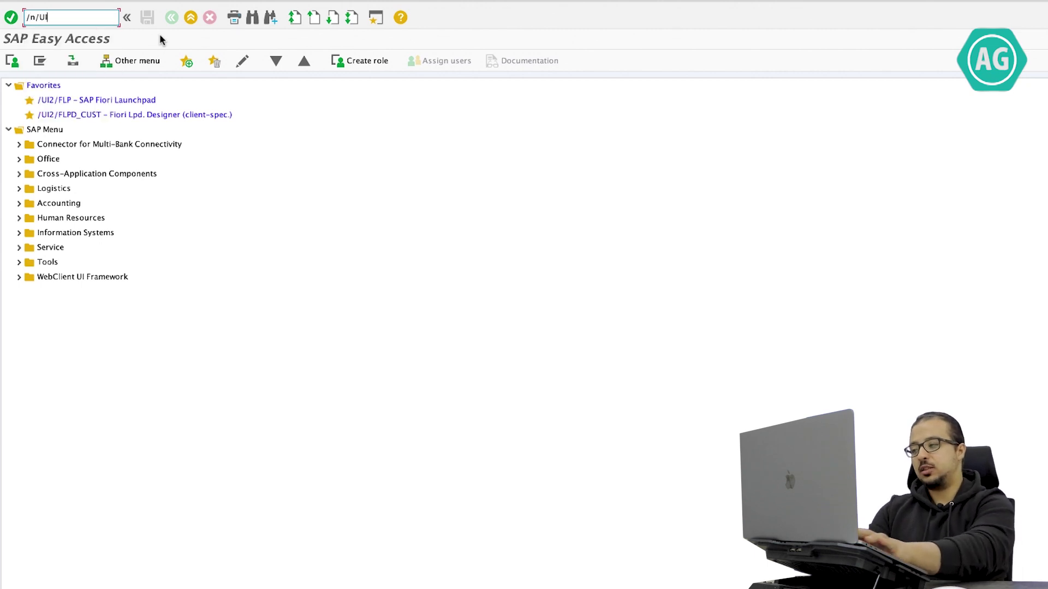
text(2/FLP)
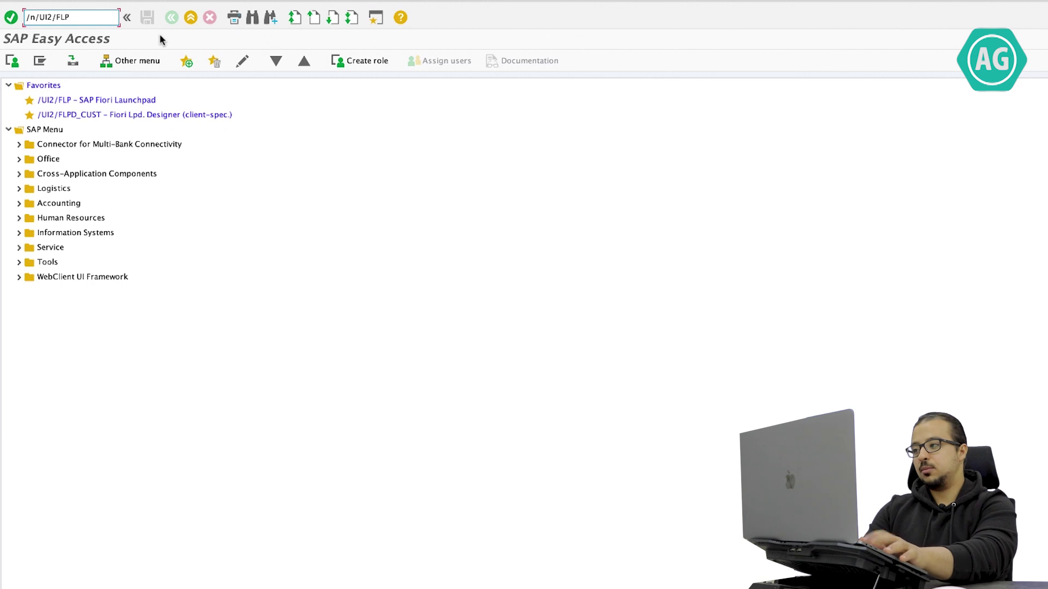
key(Return)
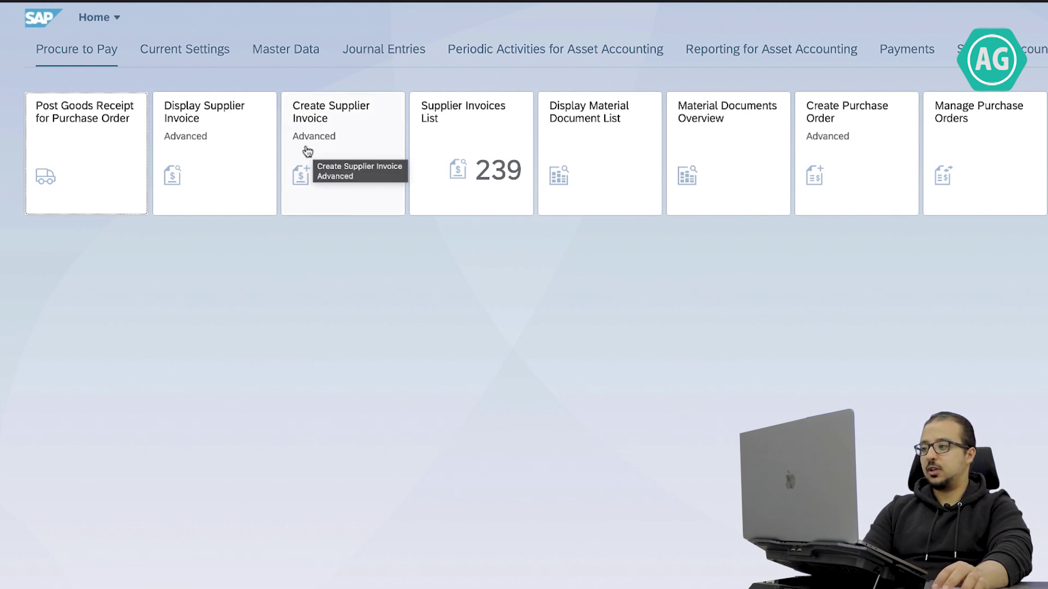
Step: Open Create Supplier Invoice for company code AG01 with invoice date 09.02.2021
click(349, 153)
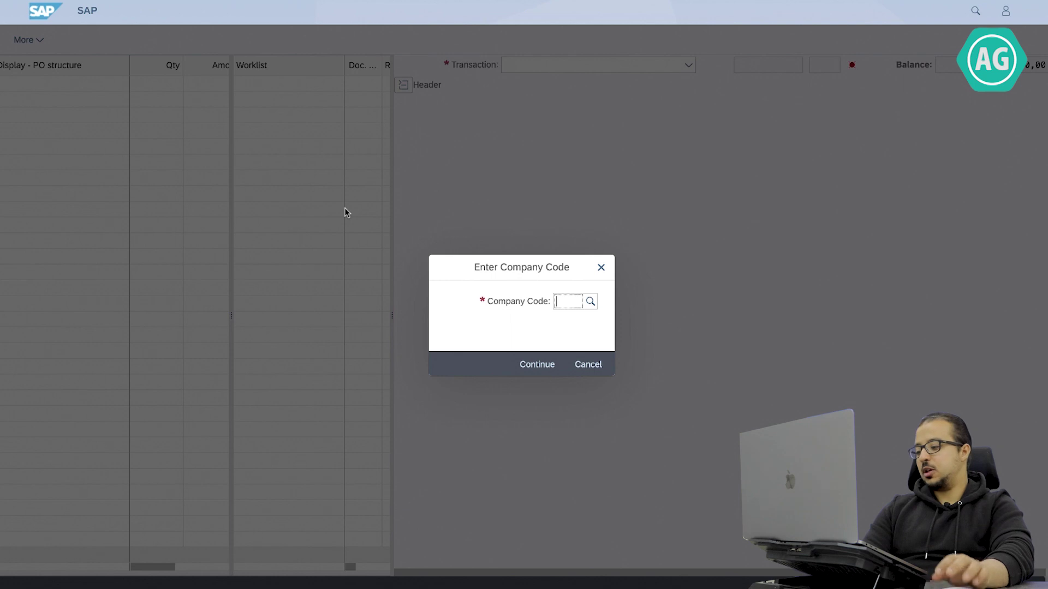
text(Ag)
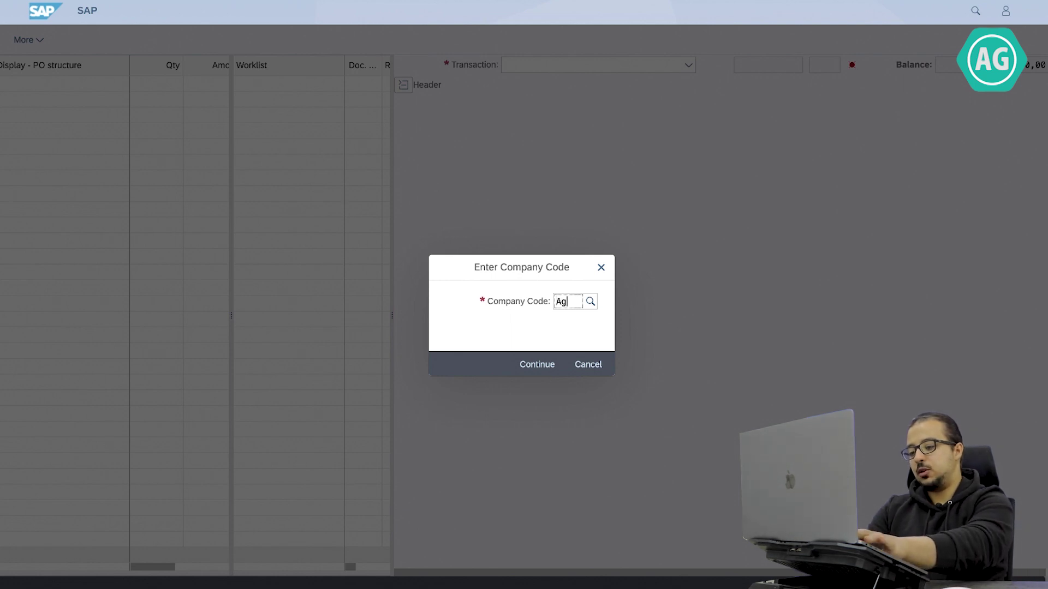
text(01)
key(Return)
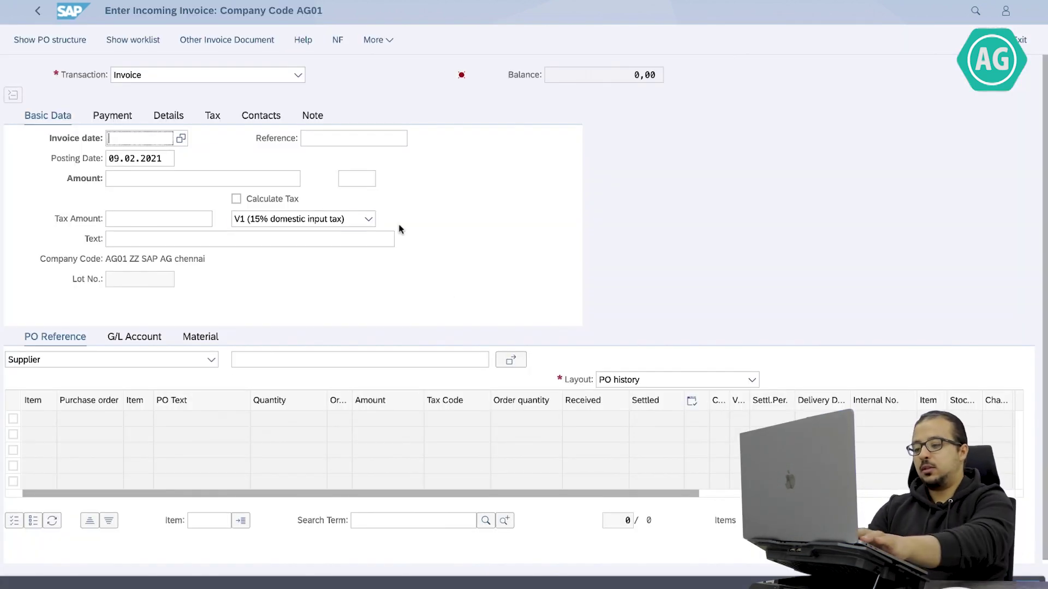
key(Return)
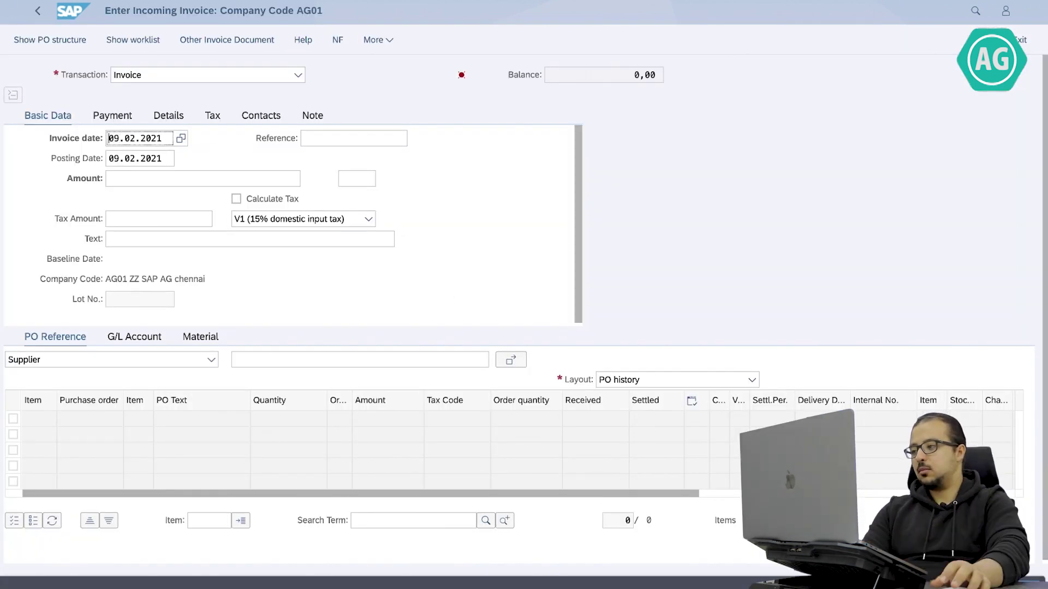
Step: Set the reference document type to Supplier and enter supplier AG01
click(195, 361)
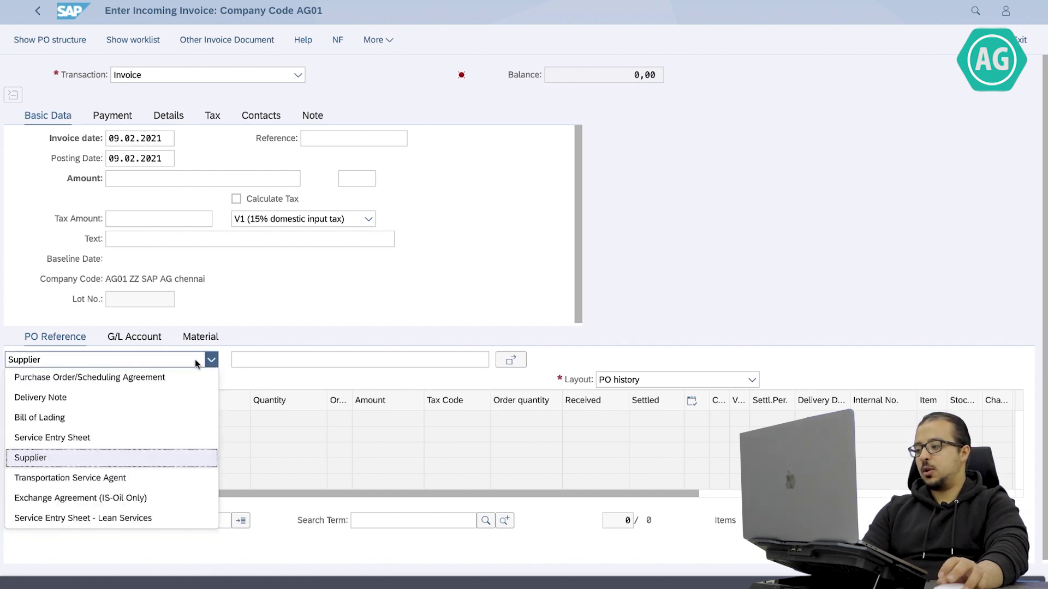
click(121, 377)
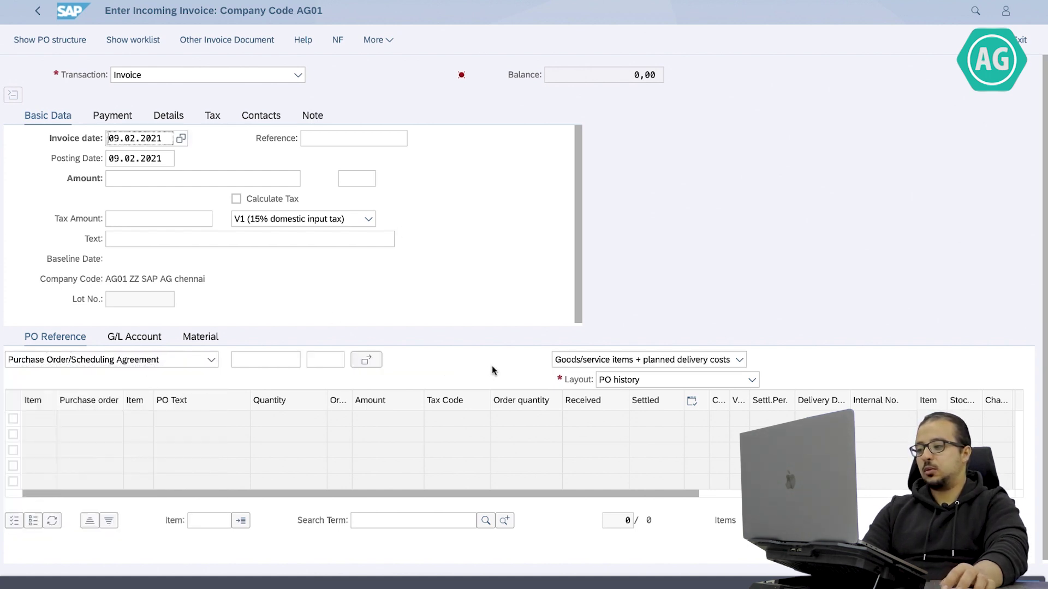
click(368, 362)
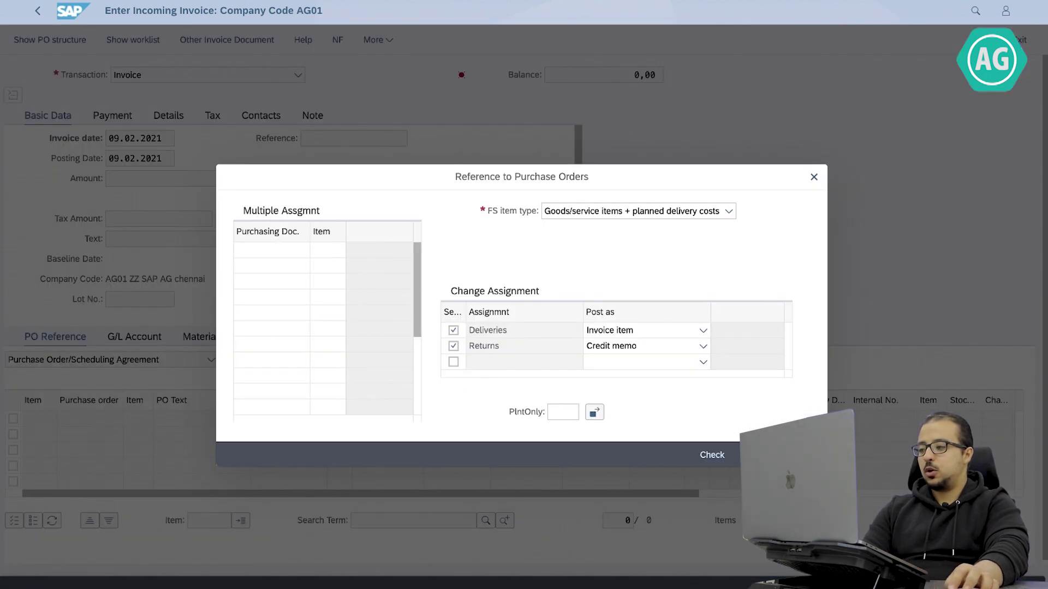
key(Escape)
click(139, 362)
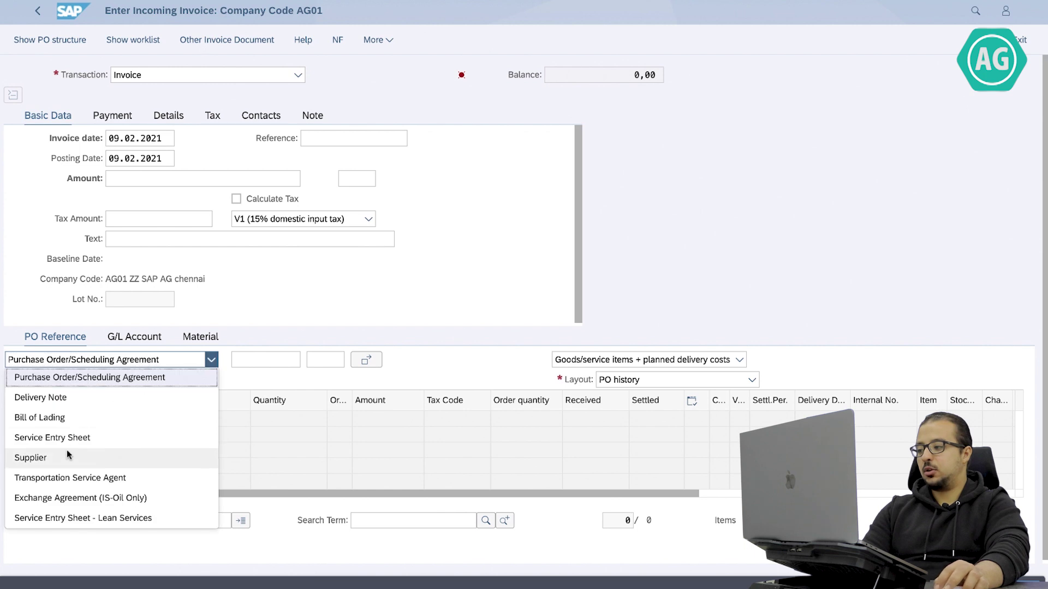
click(131, 453)
click(271, 361)
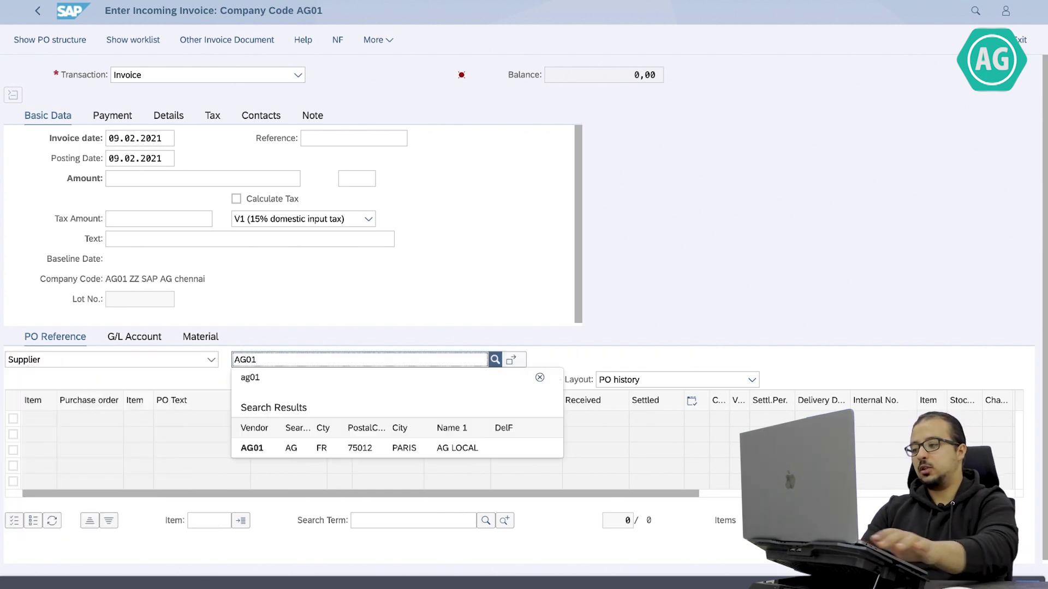
Step: Confirm supplier AG01 and restrict to plant AG10, loading 64 PO items
key(Return)
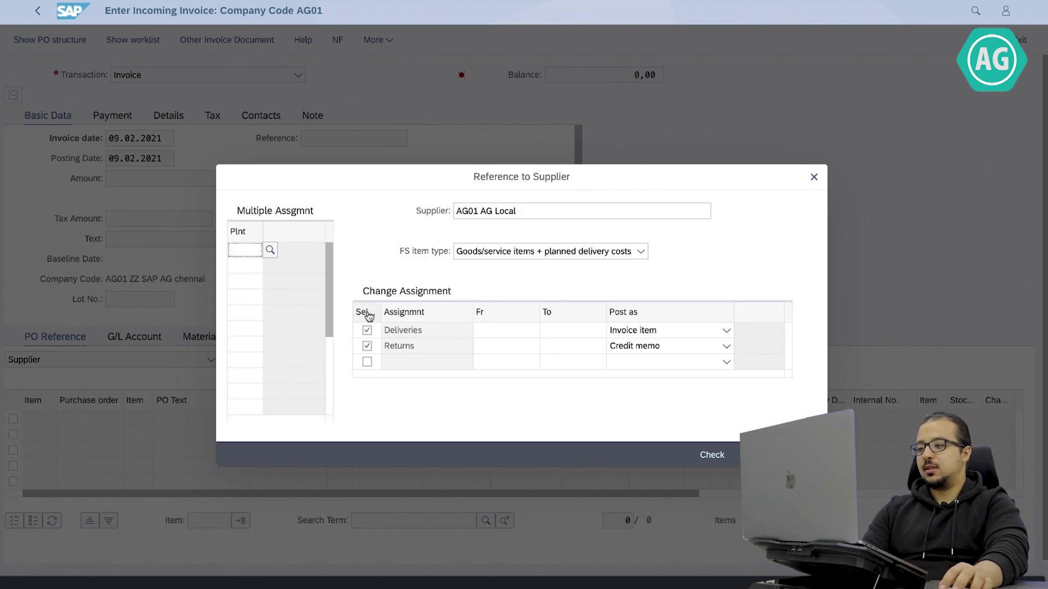
text(A)
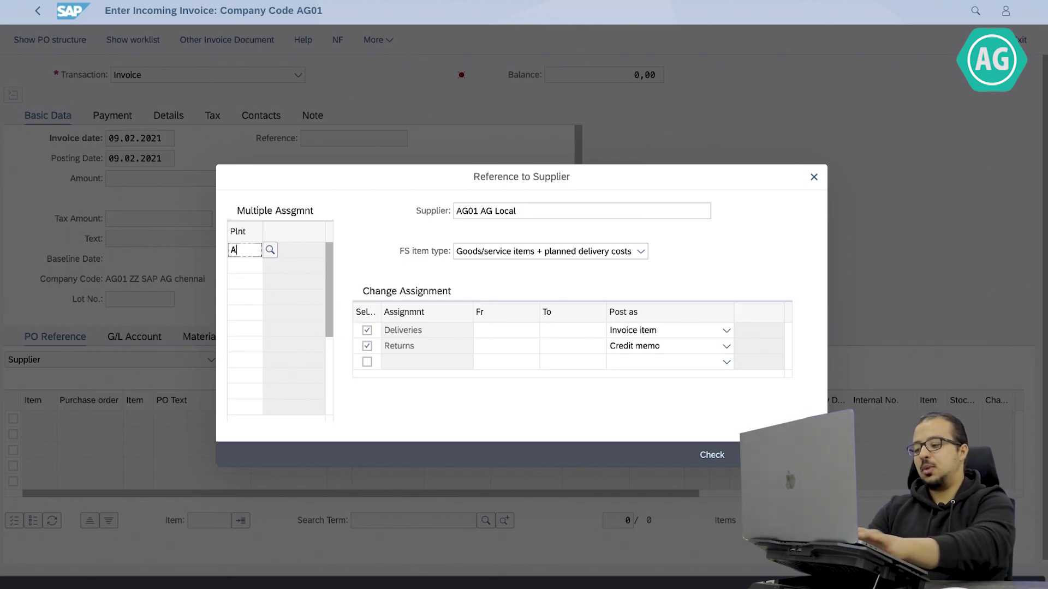
text(g10)
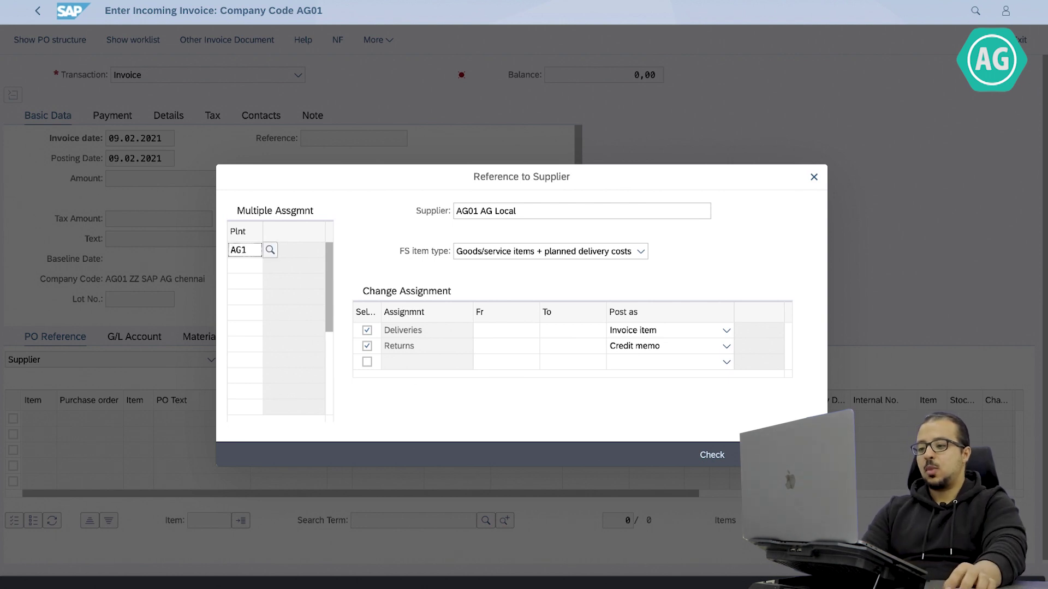
key(Return)
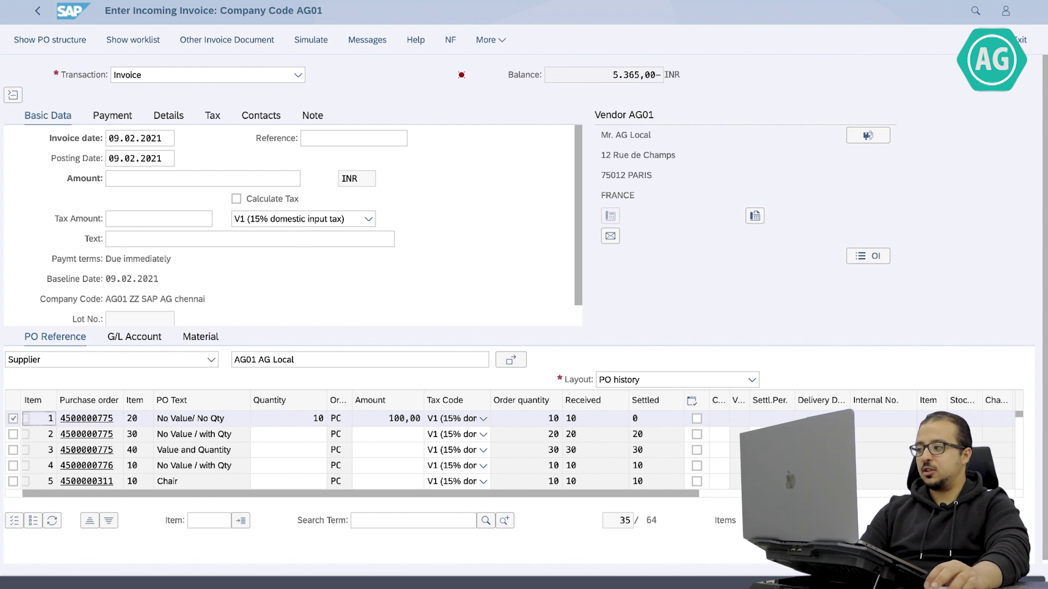
click(13, 96)
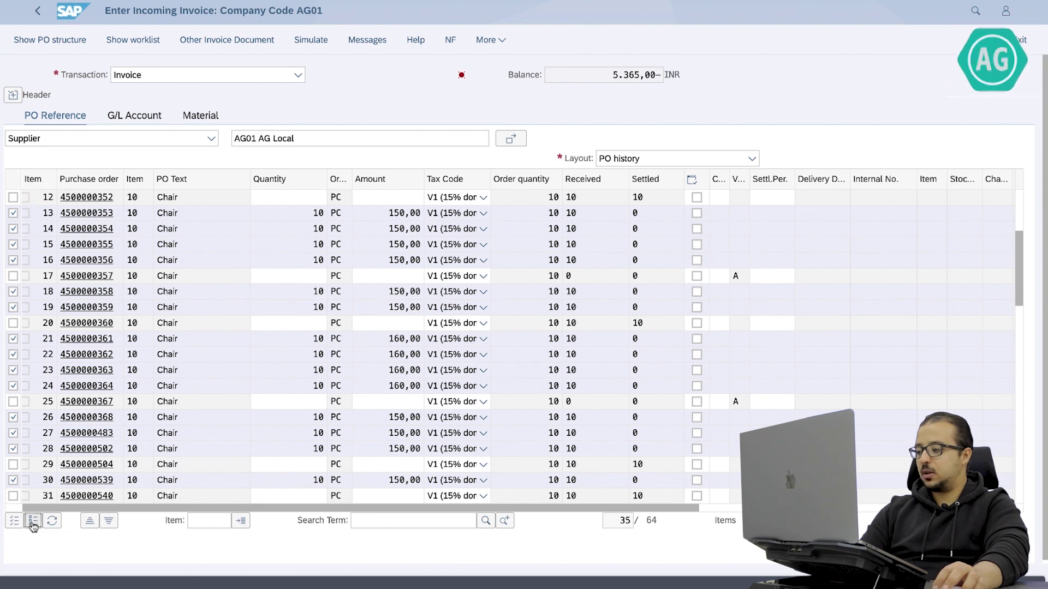
click(33, 522)
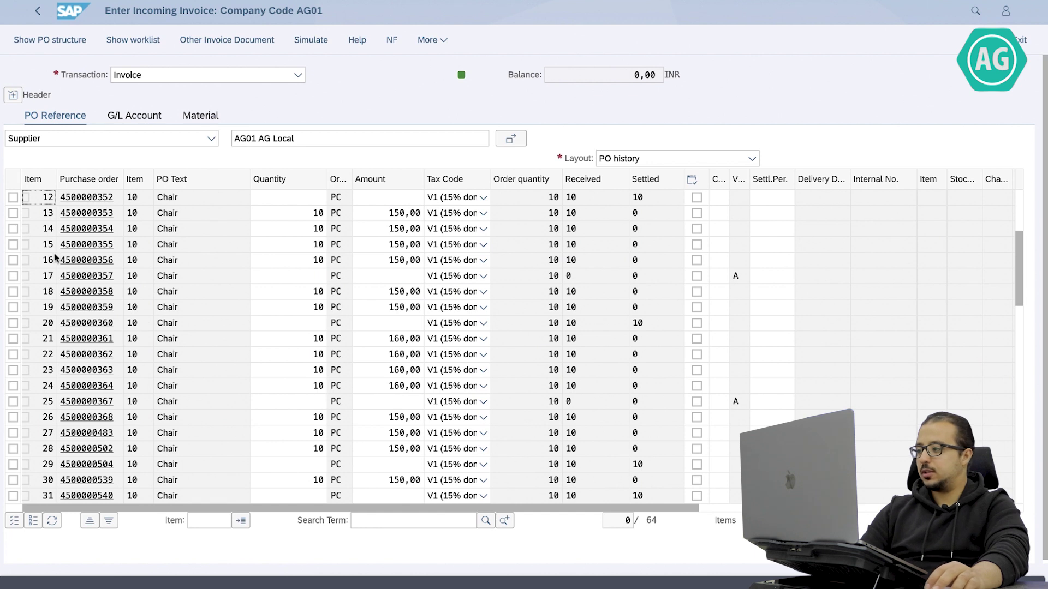
click(13, 213)
click(13, 229)
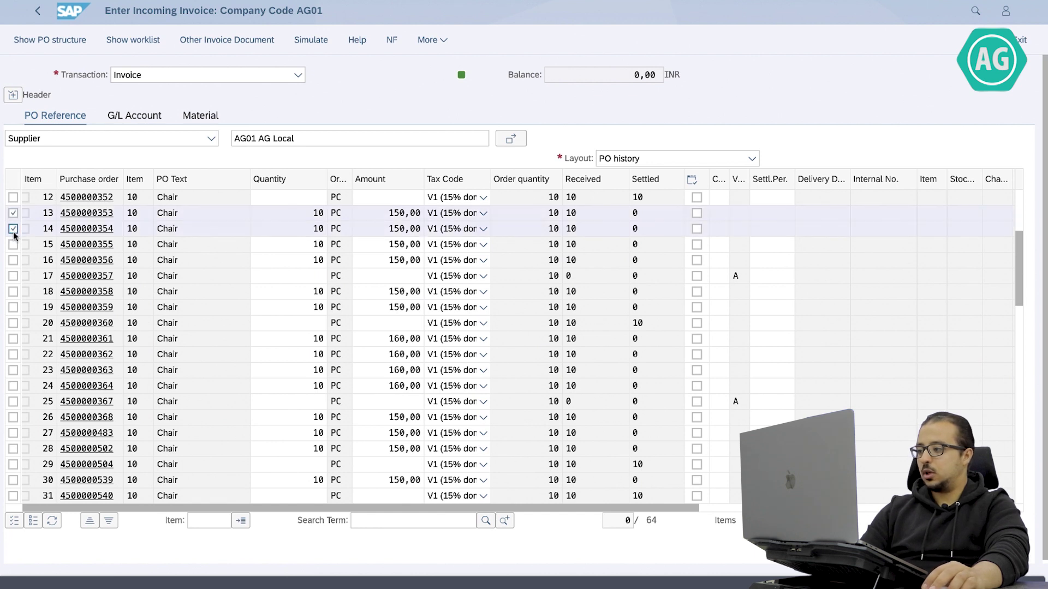
click(13, 245)
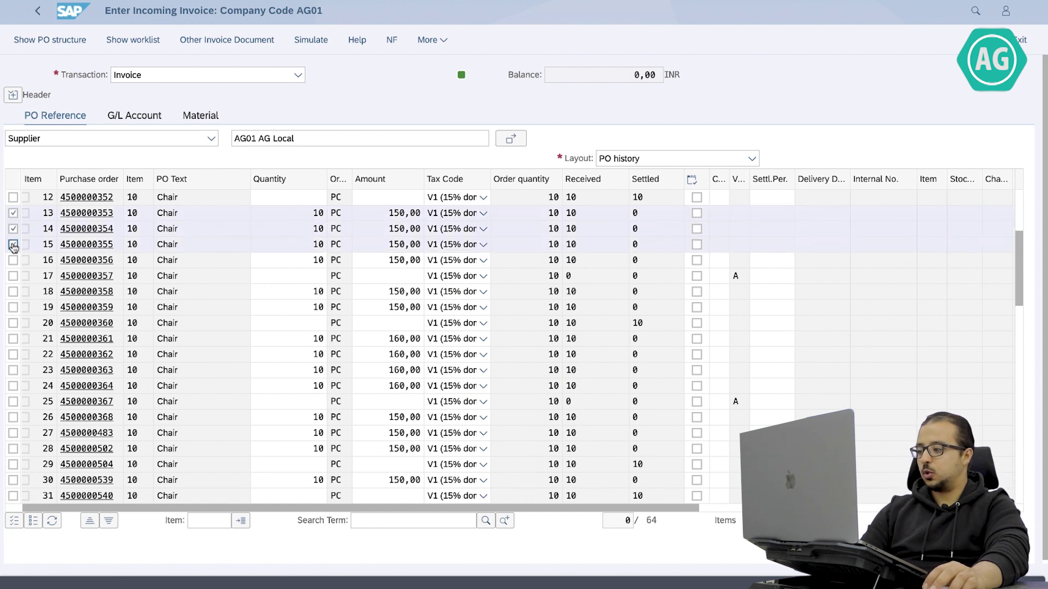
click(52, 521)
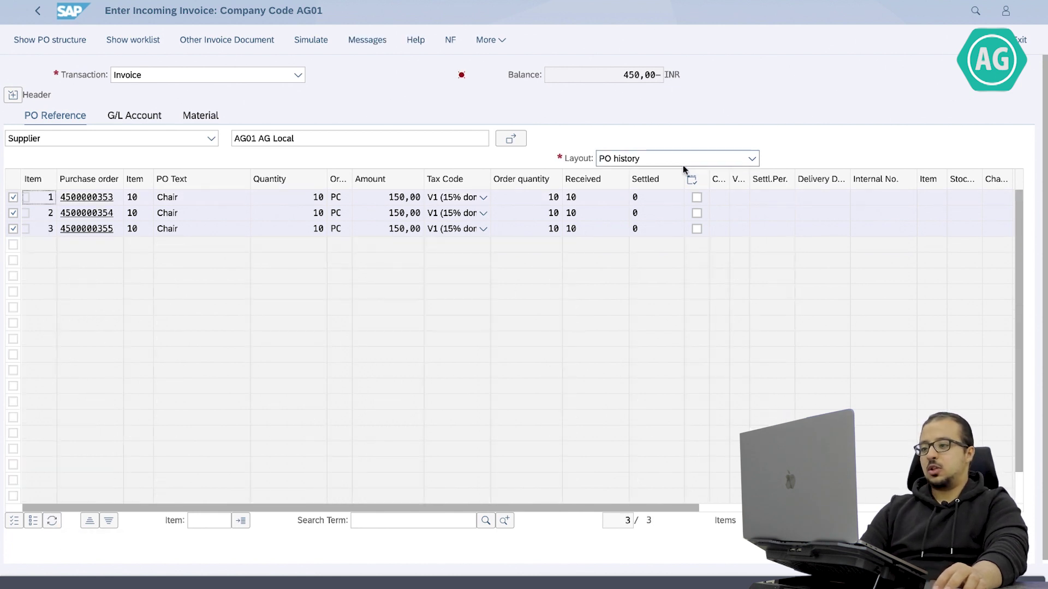
Step: Keep the PO history item layout and expand the invoice header again
click(712, 161)
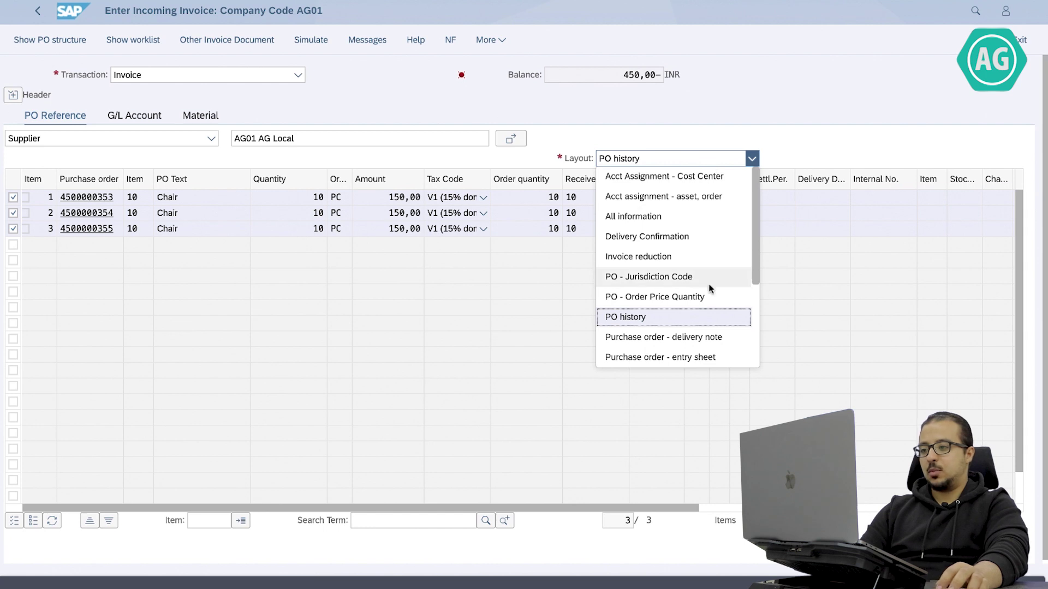
click(673, 163)
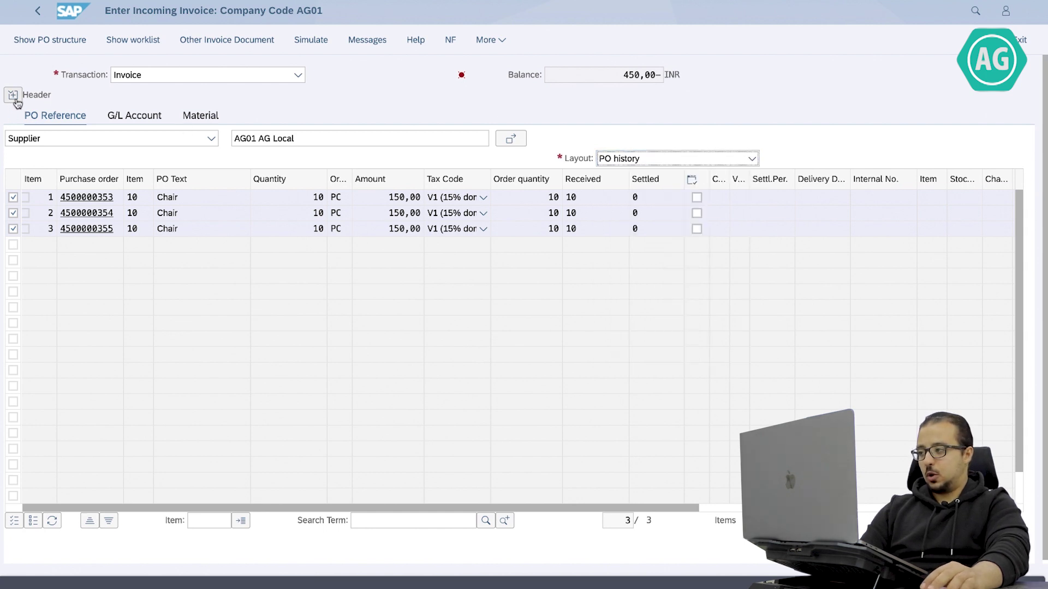
click(14, 97)
Step: Enter amount 450 to zero the balance, review payment details, and post the invoice
click(156, 178)
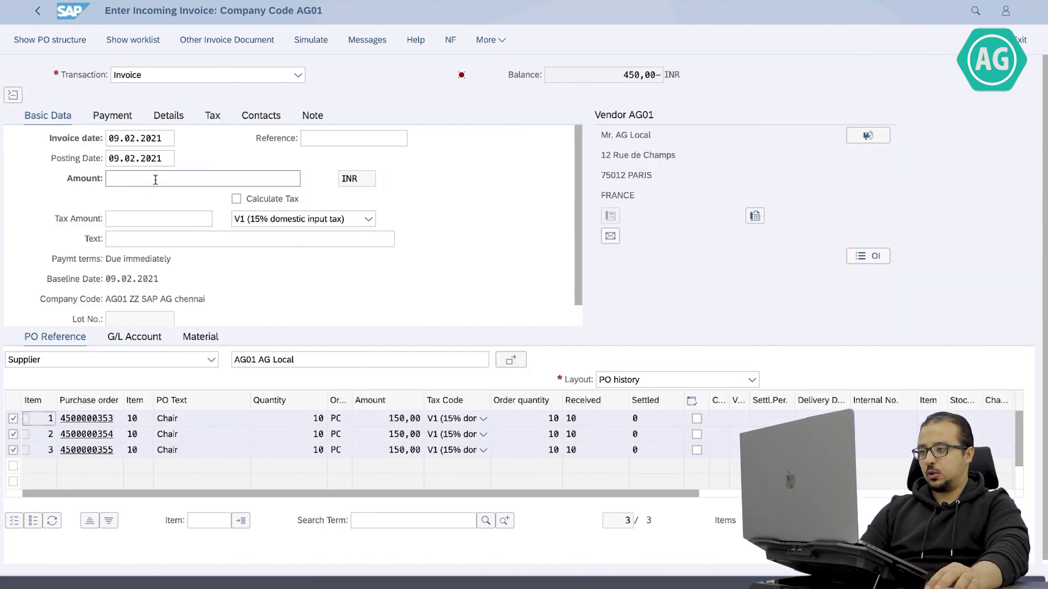
text(450)
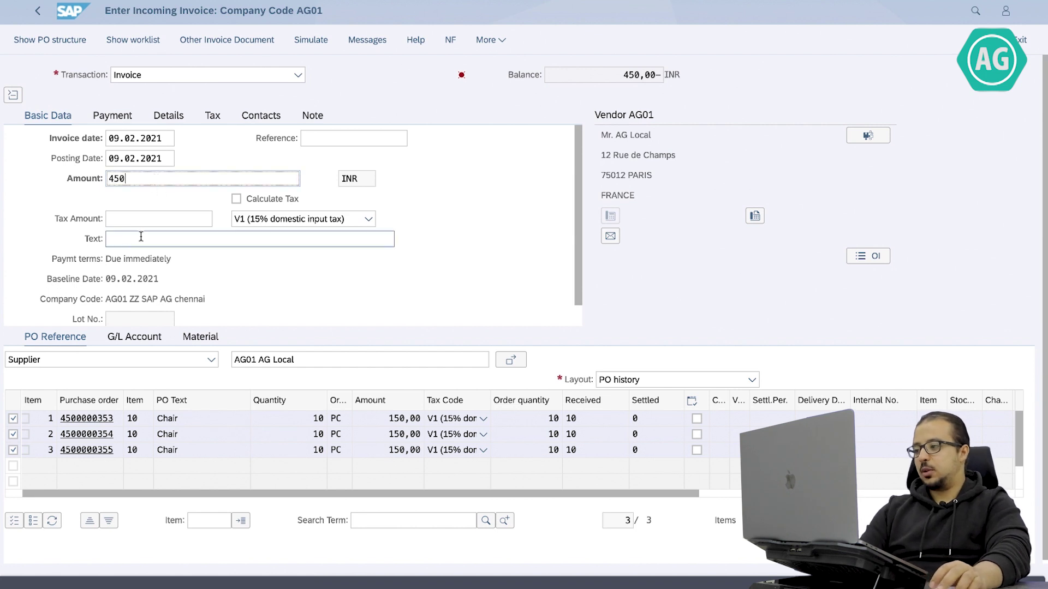
click(132, 117)
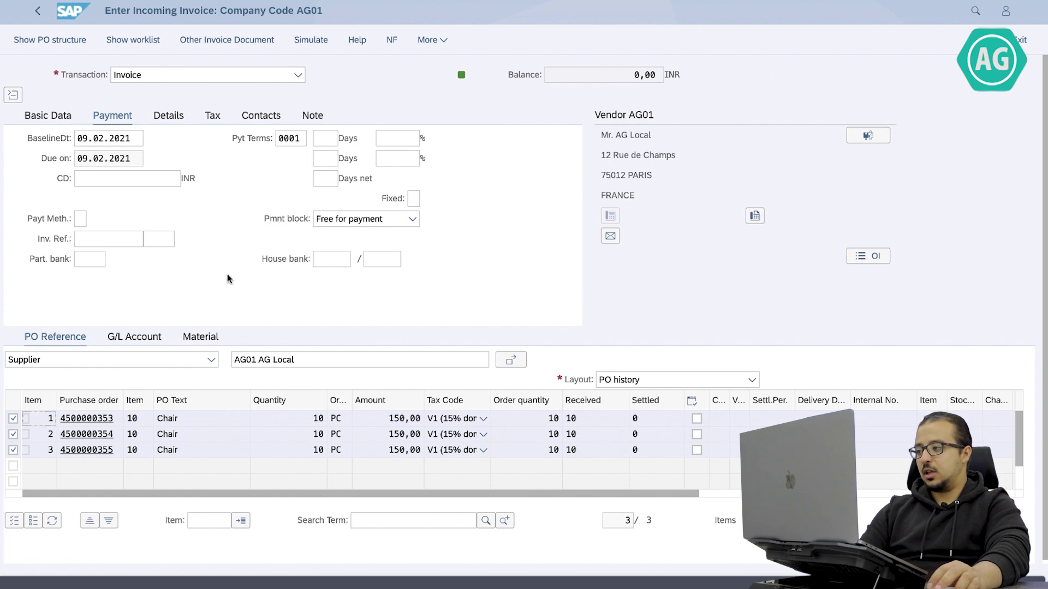
click(111, 238)
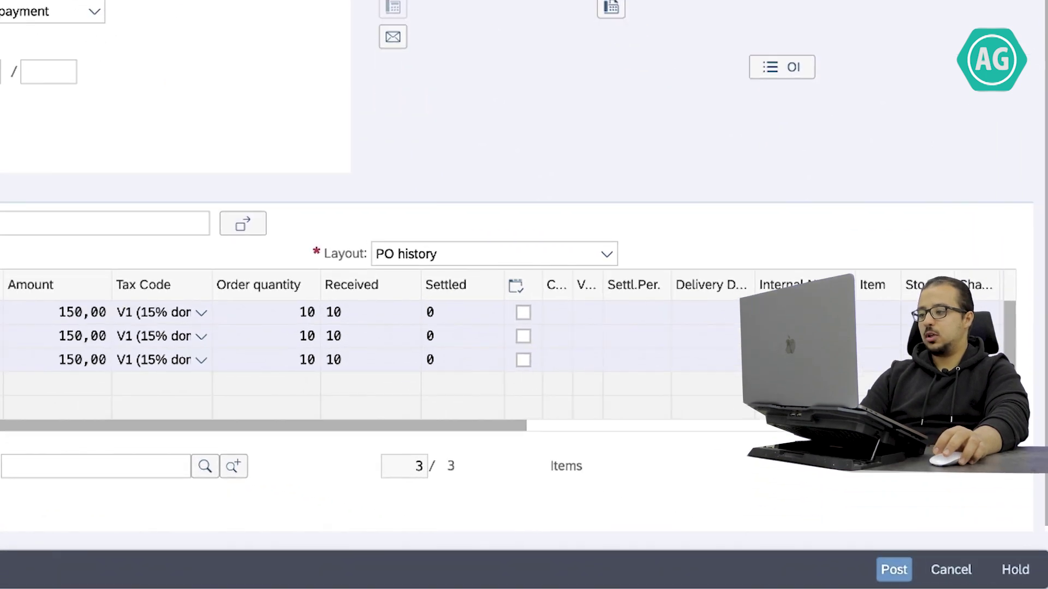
click(887, 569)
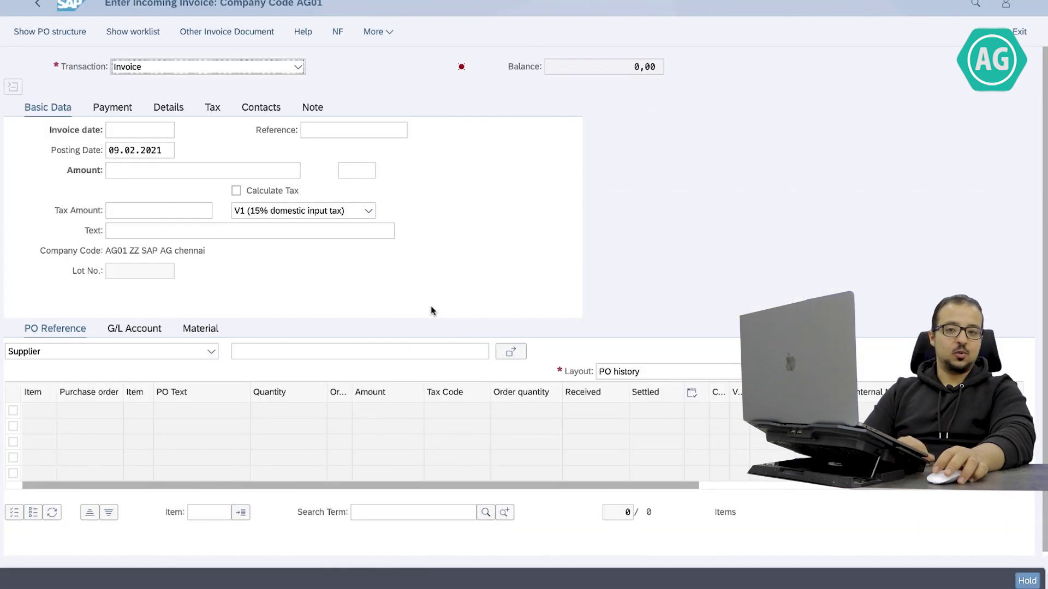